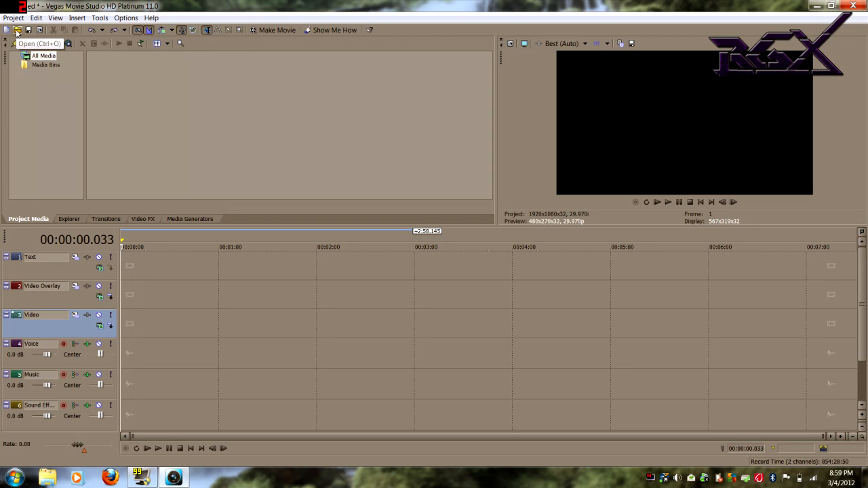
Import the video TDM on Bakaara 18-6 into the project and set the playhead at about 21.6 seconds
click(16, 31)
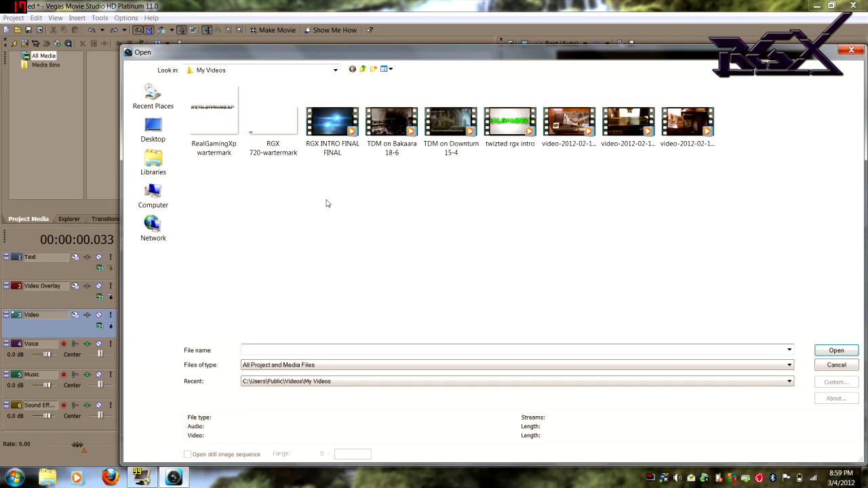
click(392, 124)
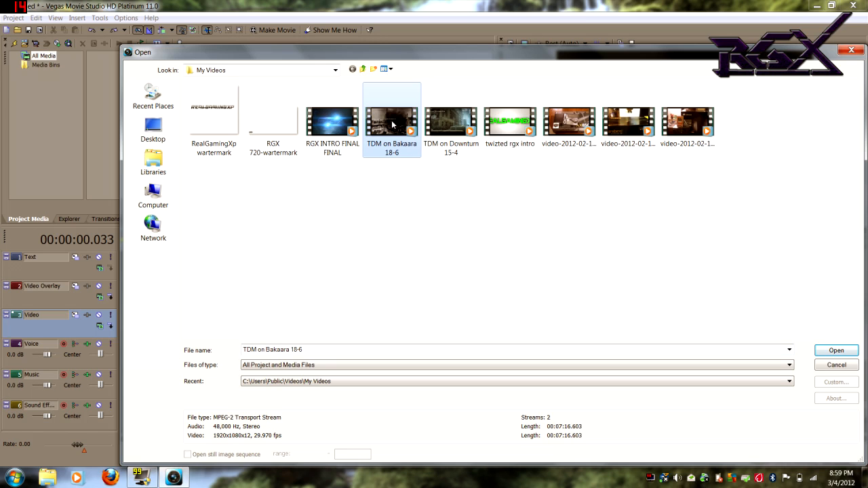
double_click(392, 125)
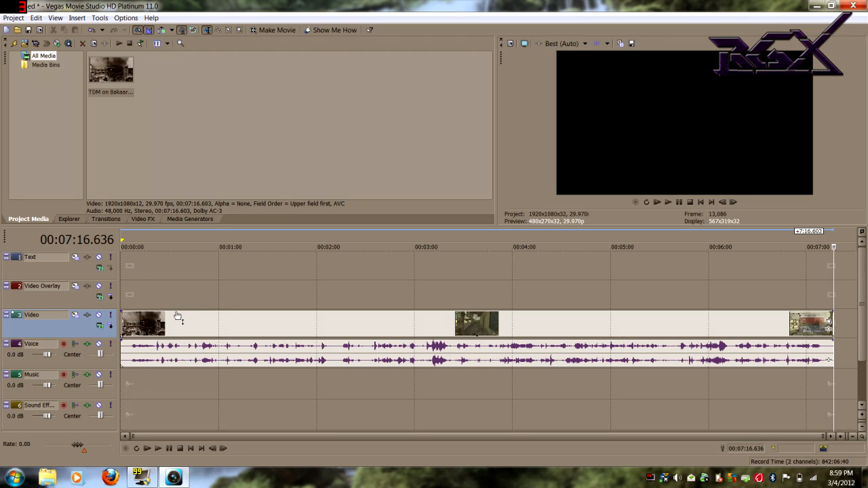
click(156, 323)
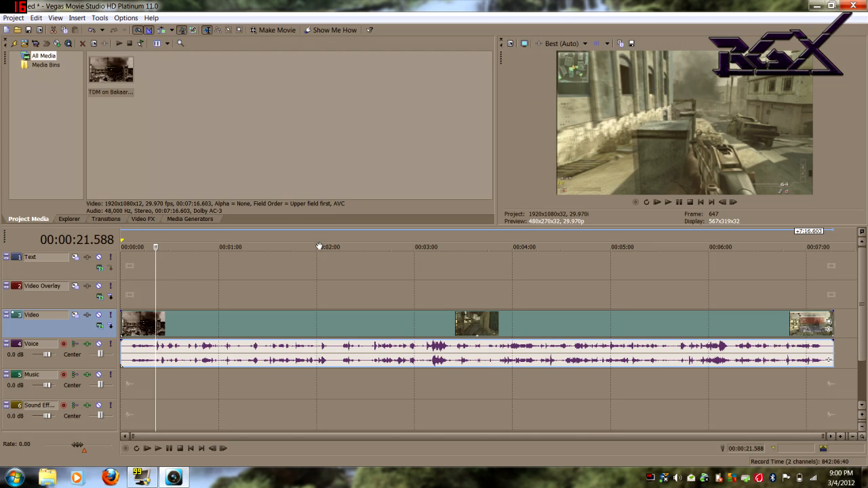
Open the pan/crop settings of the gameplay clip on the Video track and look through the available presets
right_click(249, 328)
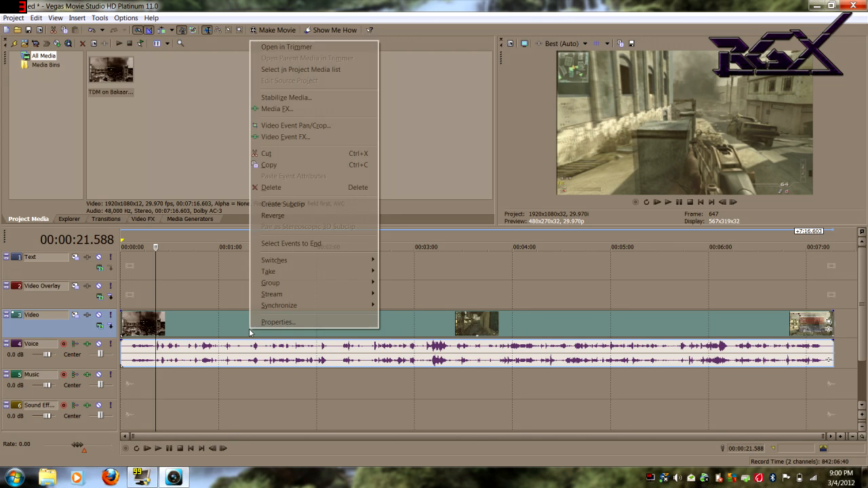
click(305, 126)
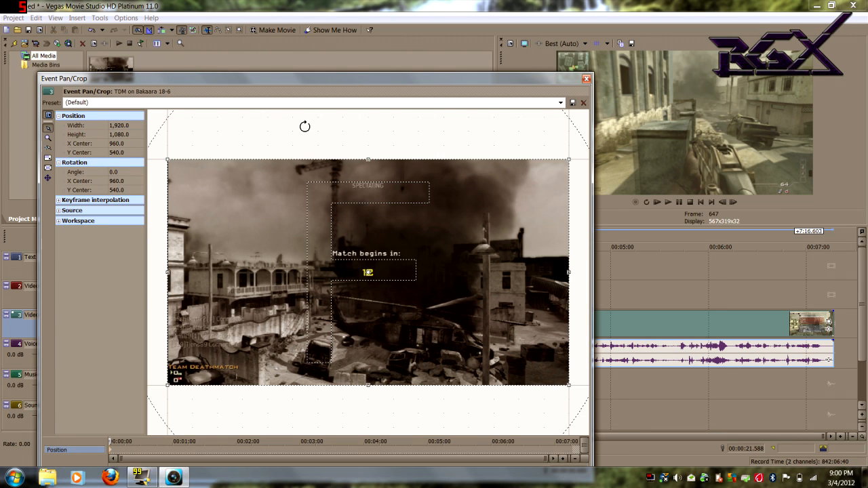
click(560, 103)
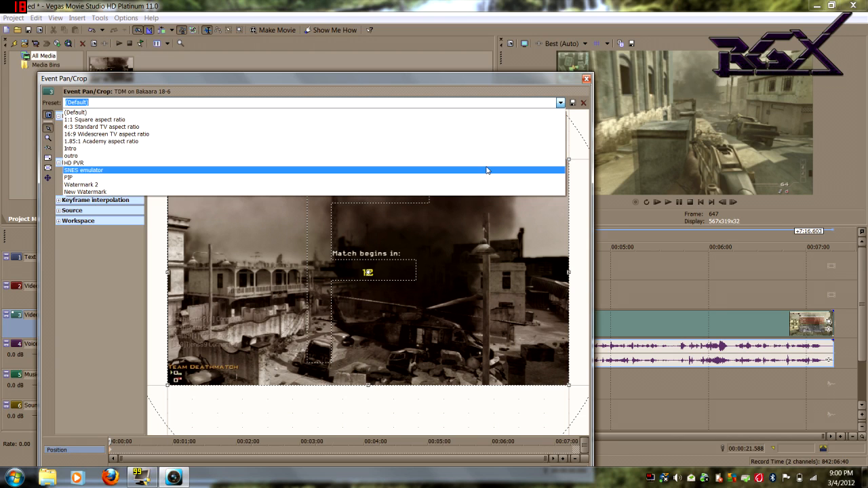
click(519, 79)
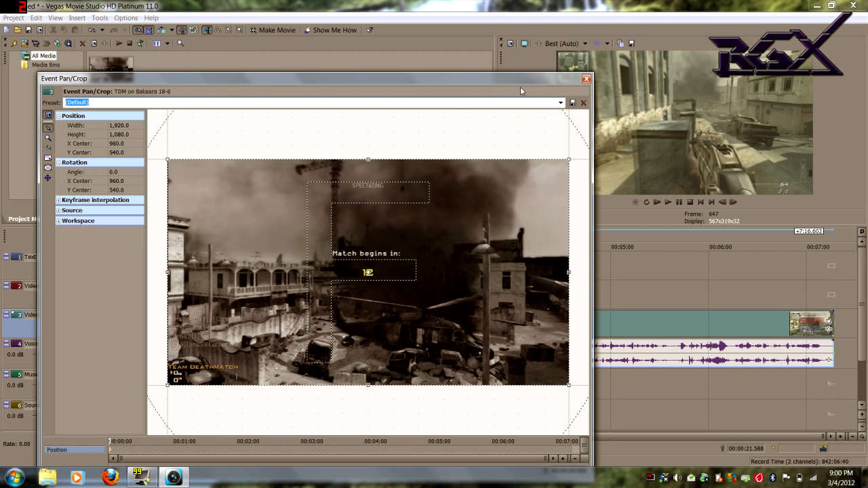
Crop the frame from its upper-left corner to about 1,911 by 1,074 and enter test as the preset name
click(167, 159)
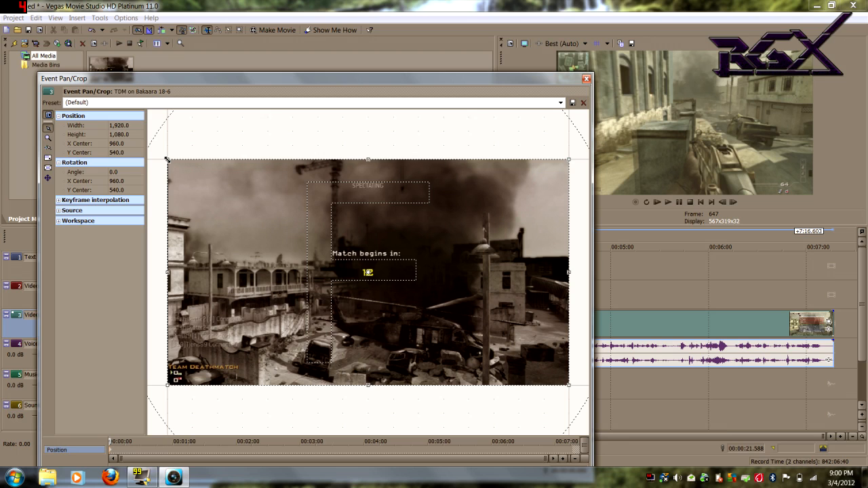
drag(166, 159, 169, 161)
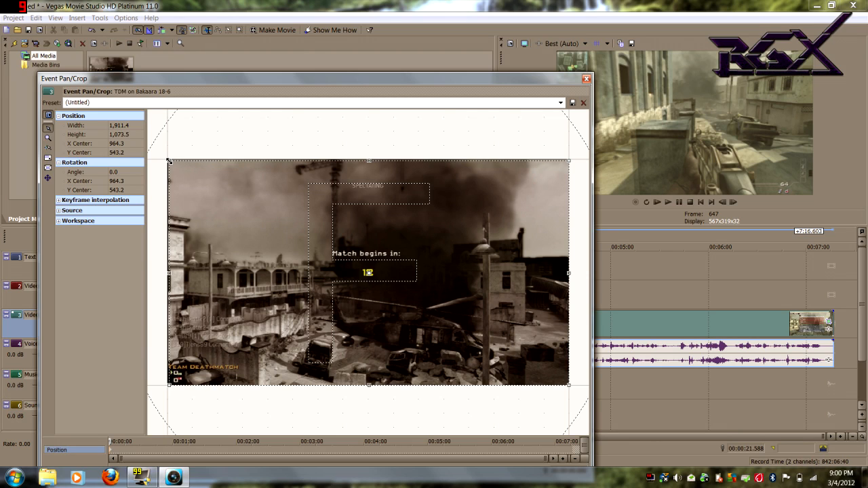
click(180, 102)
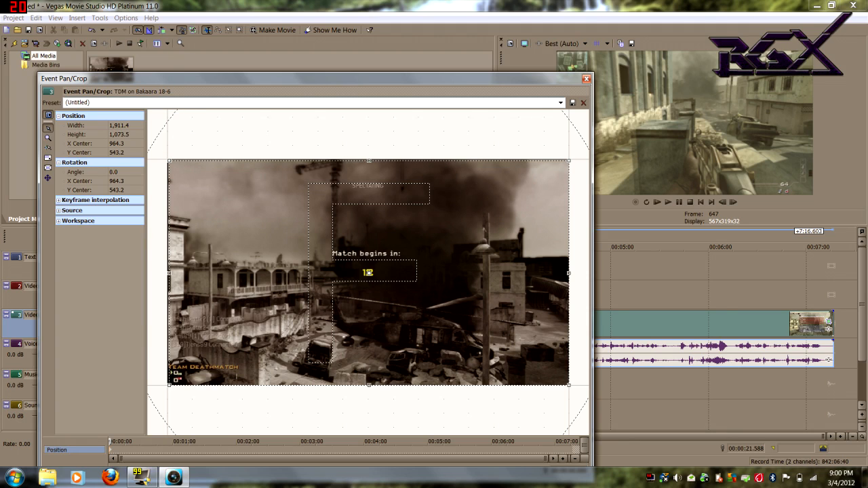
text(test)
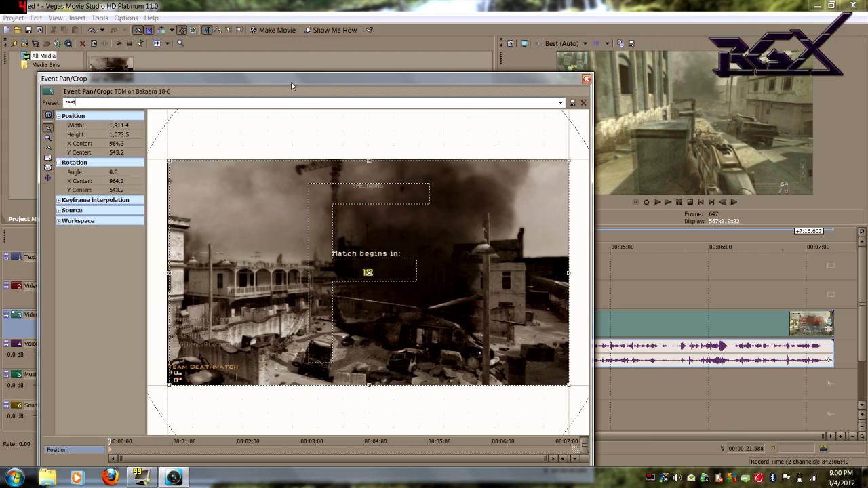
Apply the HD PVR crop preset to the gameplay clip and close the pan/crop settings
click(560, 102)
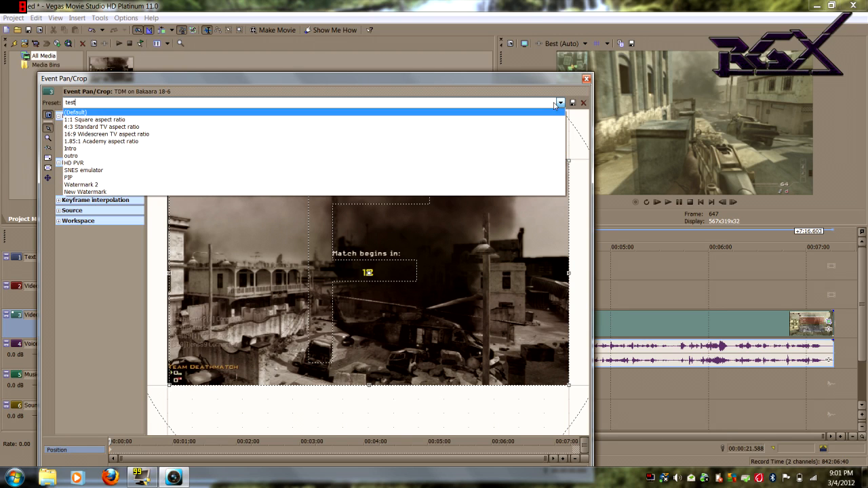
click(528, 163)
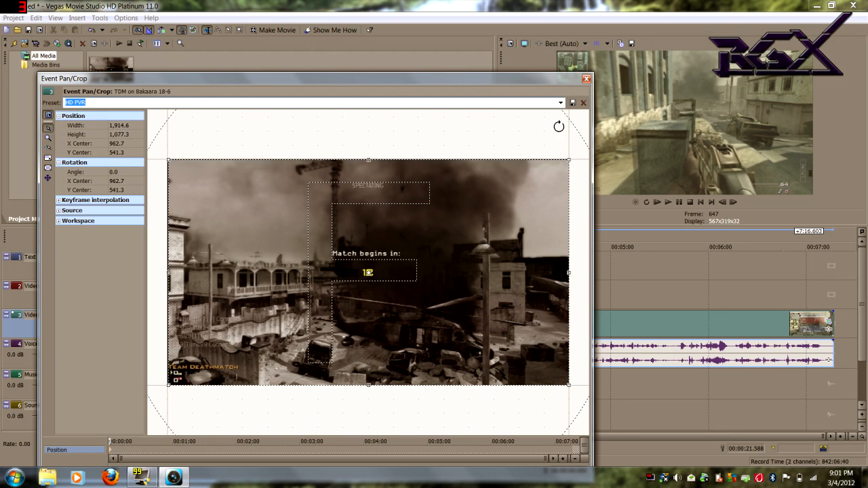
click(587, 80)
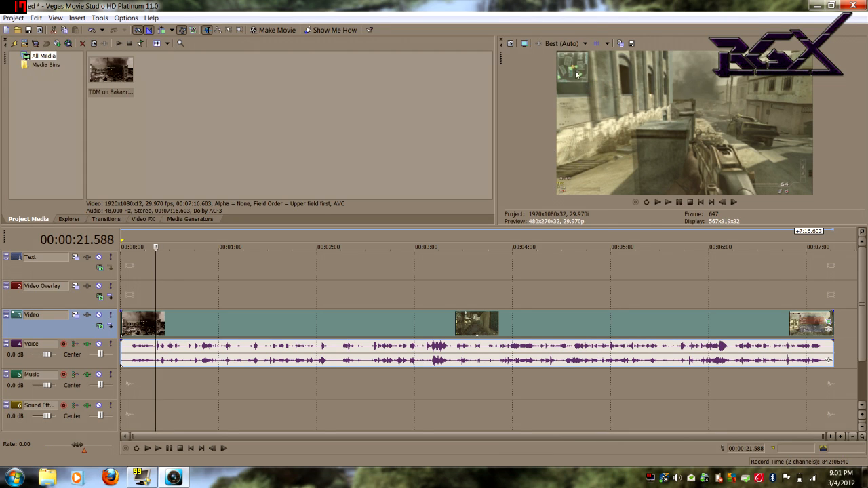
Turn off Maintain aspect ratio and choose Disable resample in the gameplay clip's properties
right_click(346, 326)
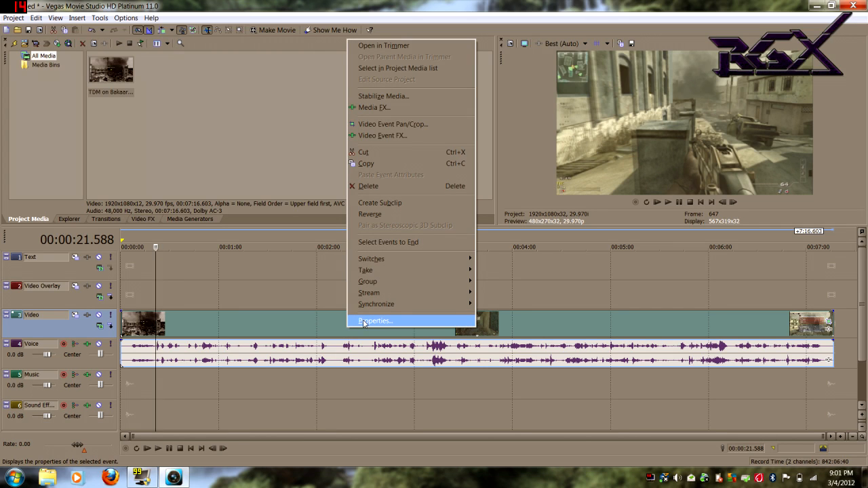
click(364, 321)
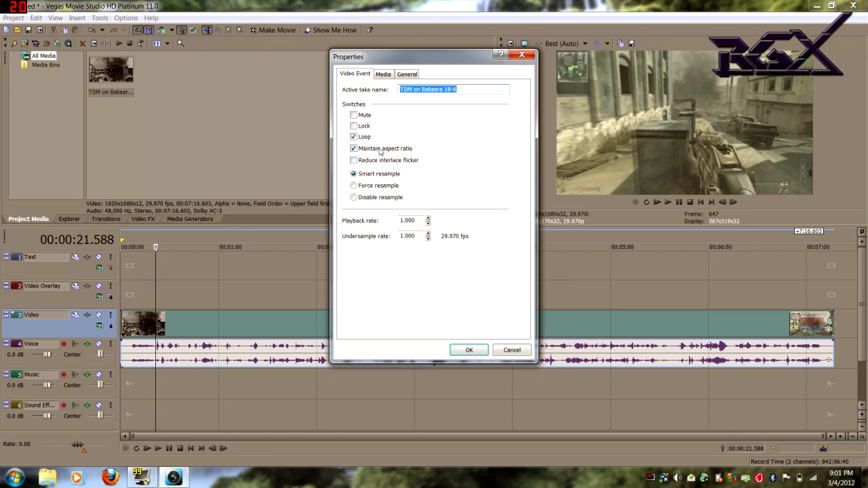
click(353, 148)
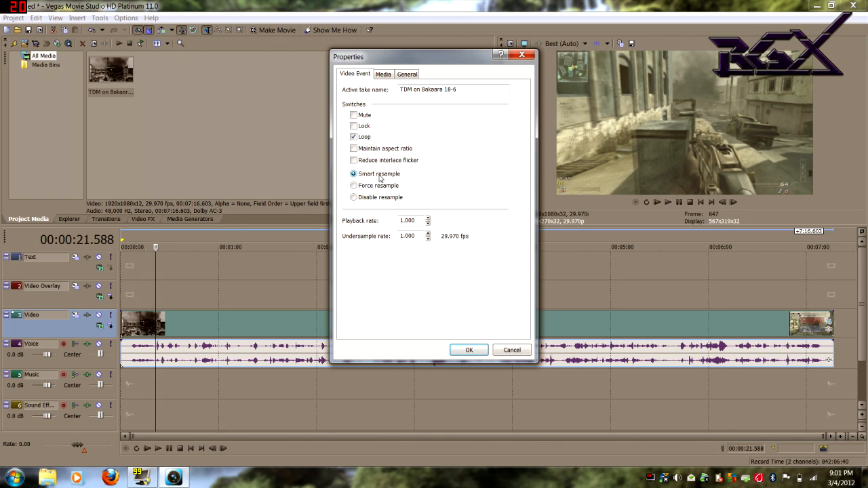
click(354, 198)
click(477, 351)
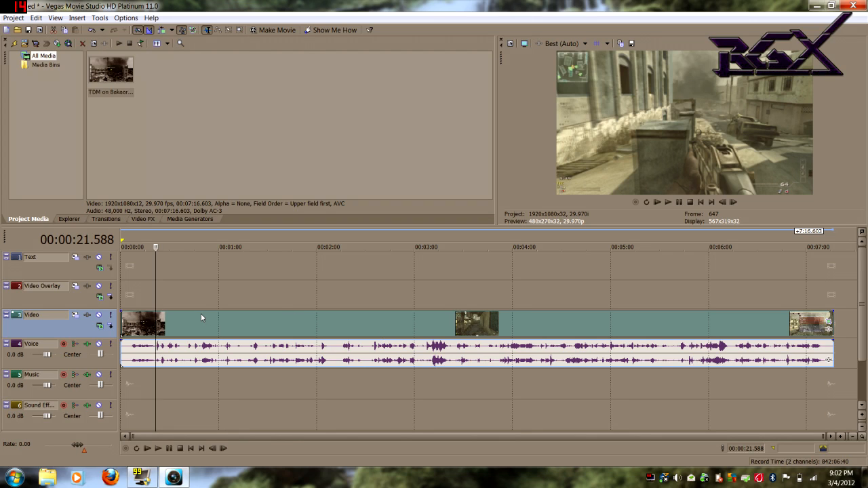
Move the gameplay clip along the timeline to start at about 37 seconds, leaving a gap for an intro
drag(200, 316, 239, 318)
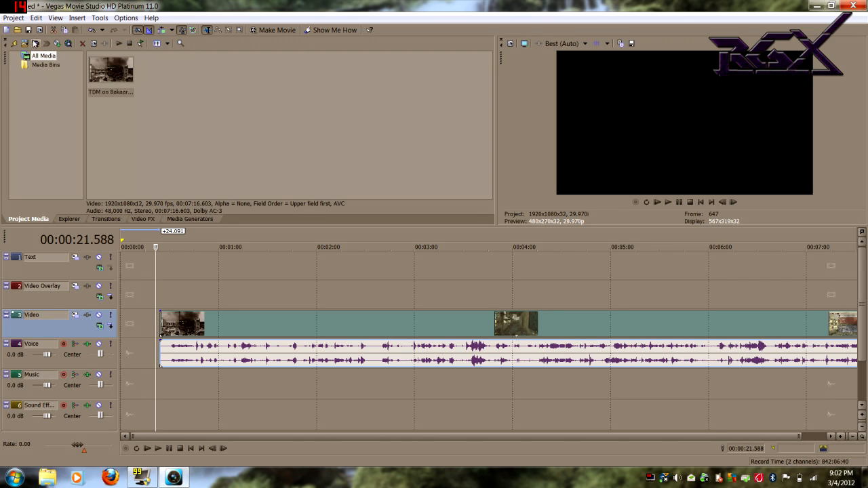
drag(227, 322, 181, 330)
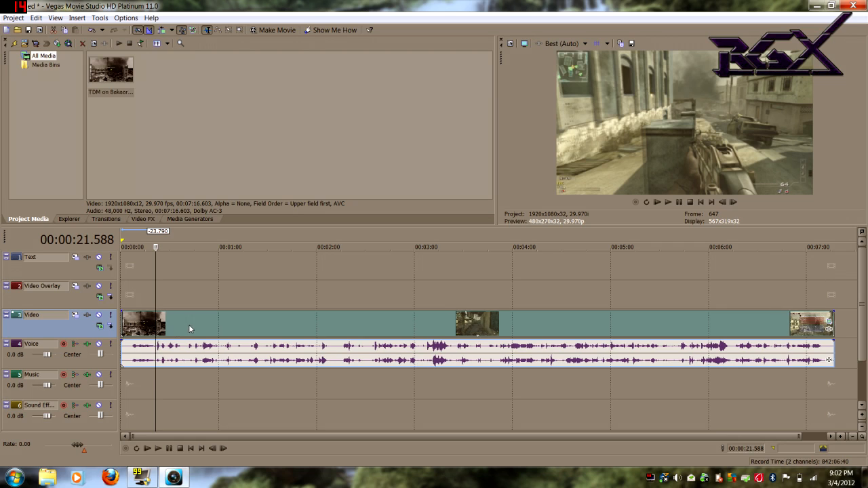
drag(193, 326, 250, 317)
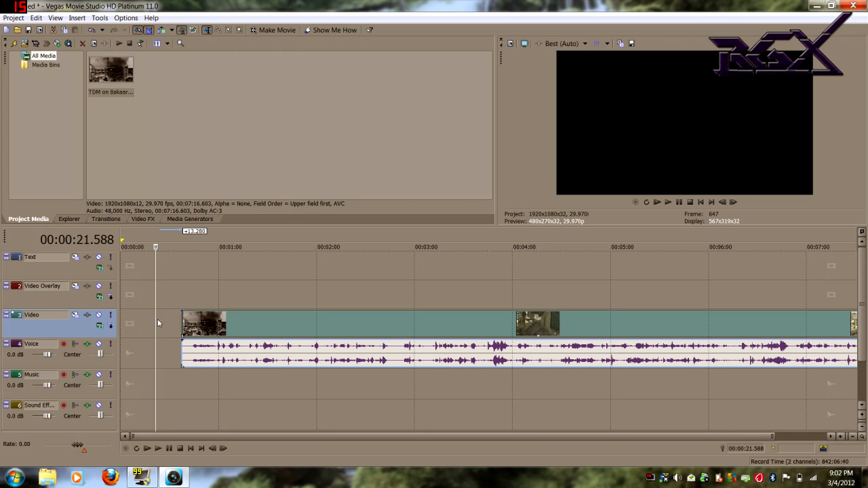
Import RealGamingXp NEW Official temp intro 2 from the RGX folder in Documents at the very start of the timeline
click(121, 322)
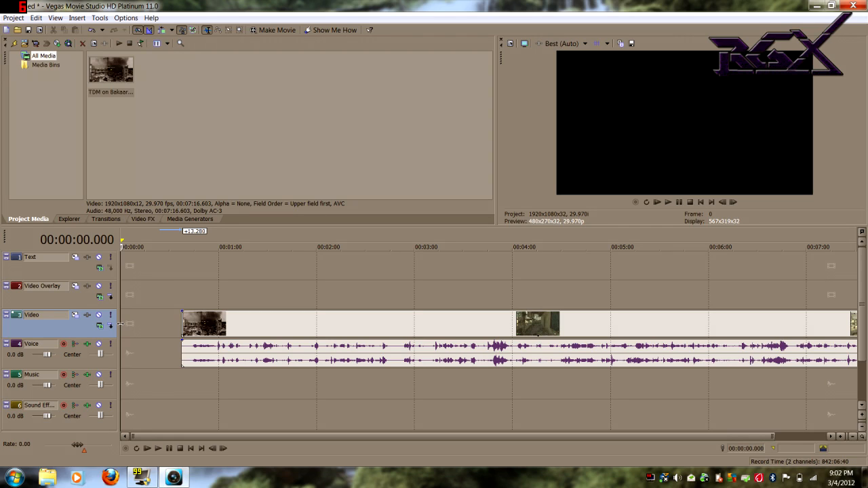
click(18, 30)
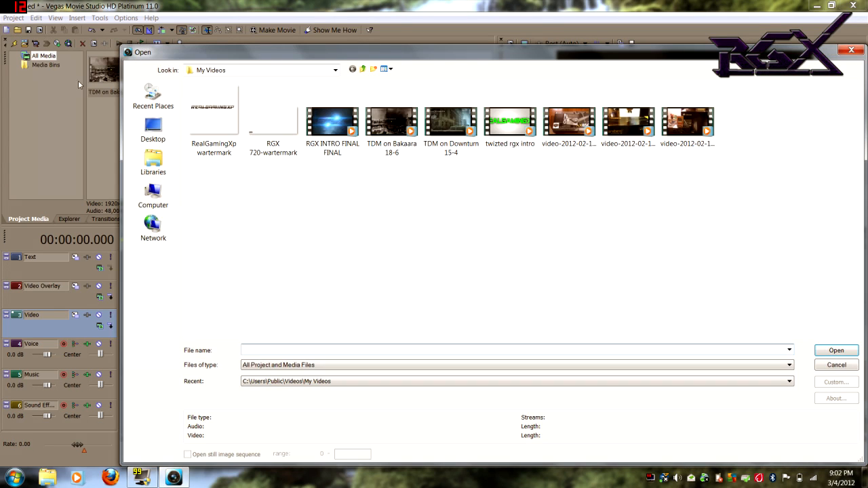
click(152, 174)
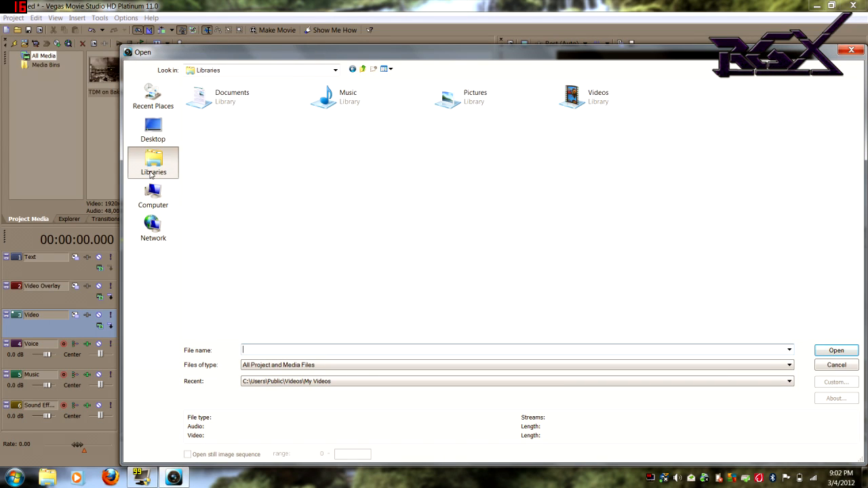
double_click(224, 99)
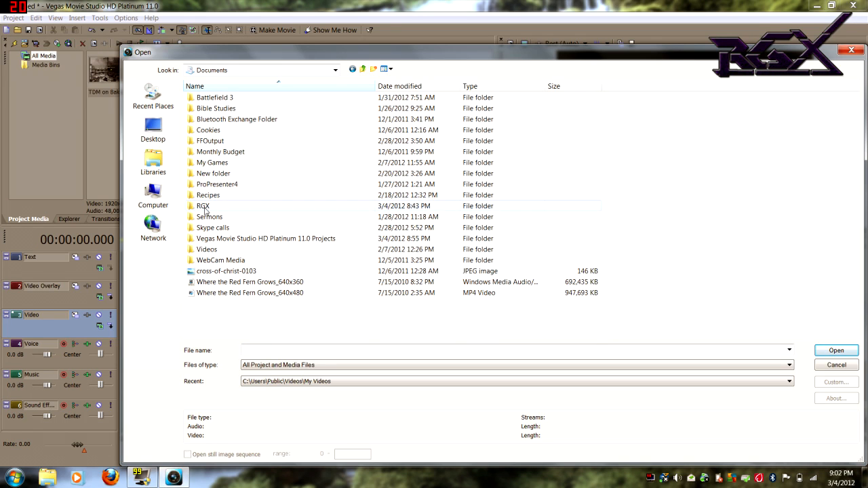
double_click(203, 207)
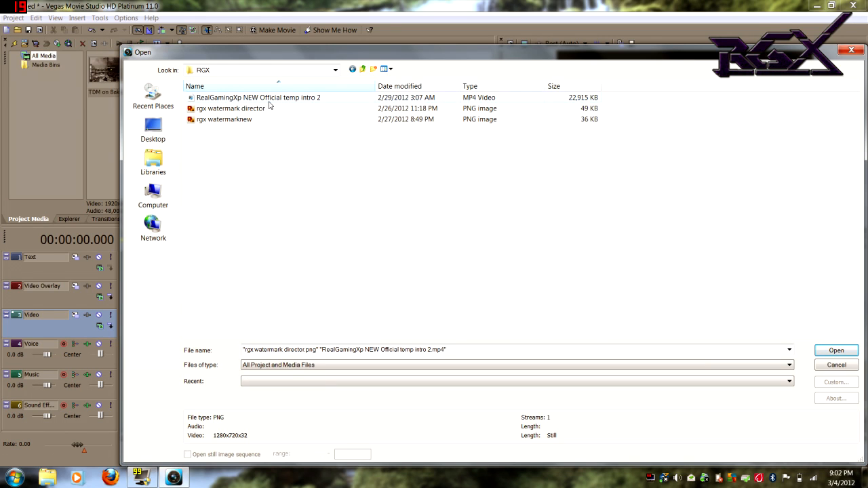
double_click(272, 101)
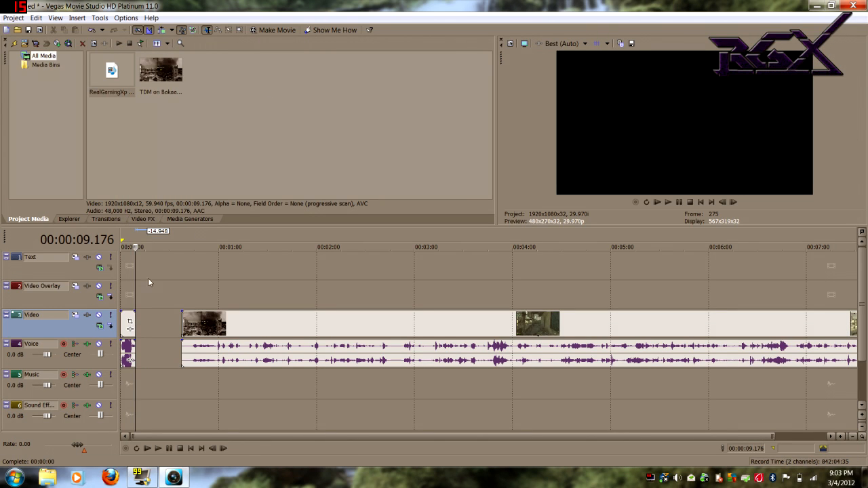
Preview the intro clip by playing it from the beginning of the timeline, then stop playback
click(125, 326)
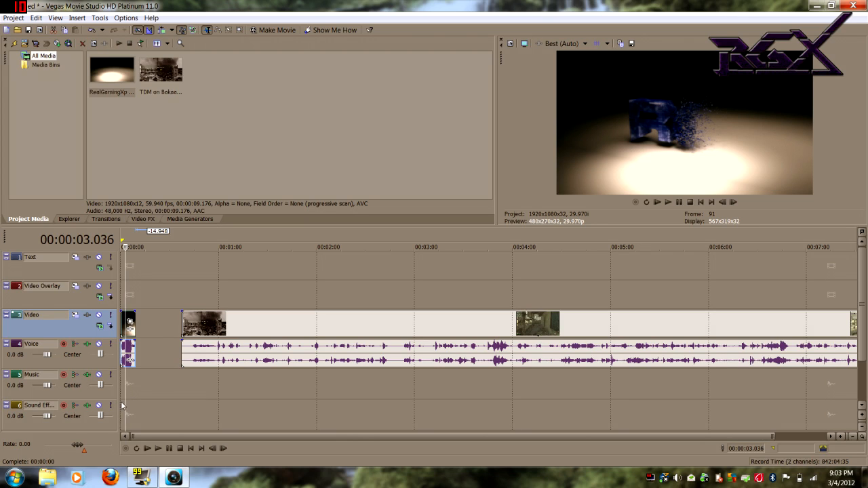
click(122, 403)
click(157, 449)
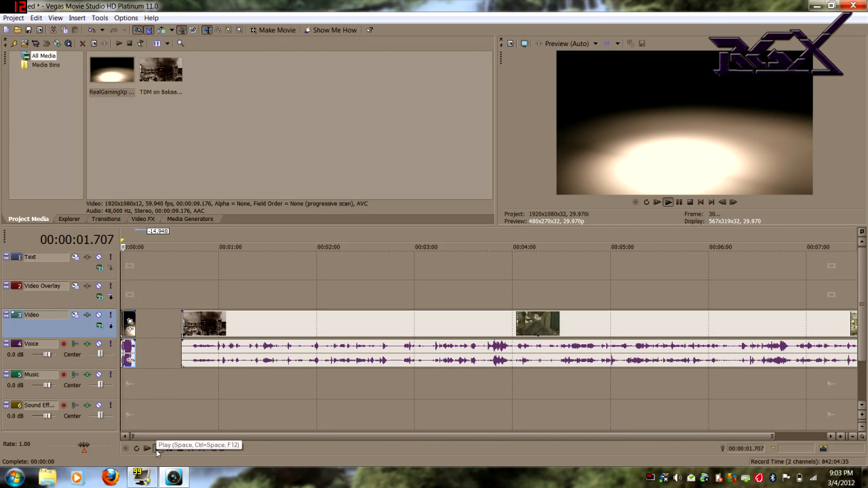
click(179, 449)
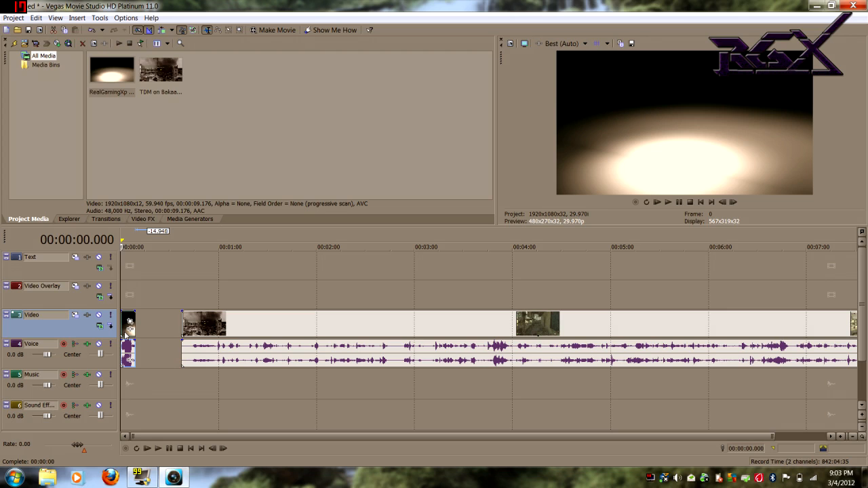
Choose Disable resample in the intro clip's video event properties
right_click(126, 332)
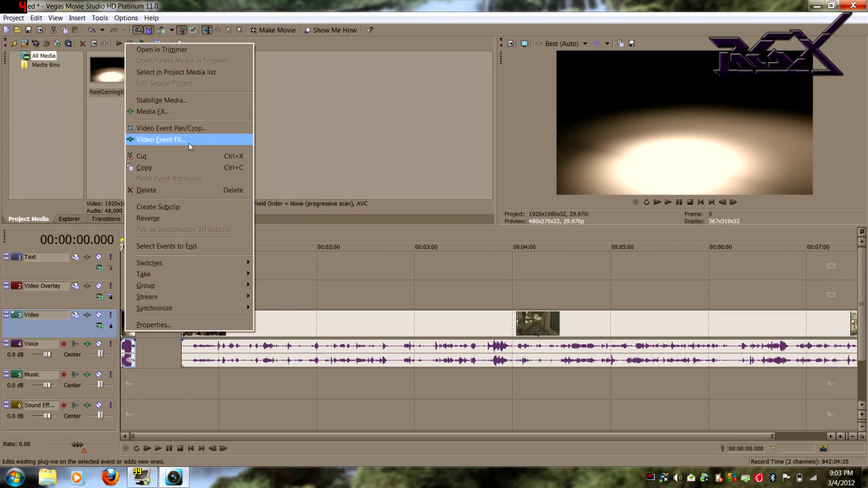
click(150, 325)
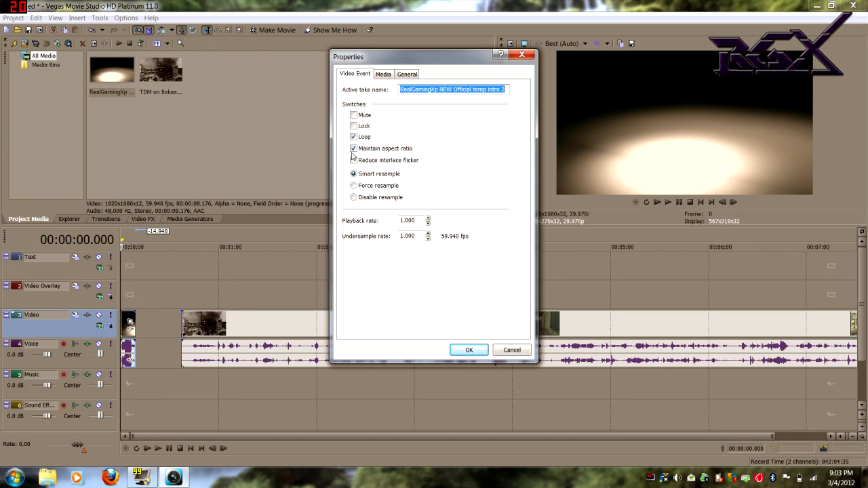
click(353, 201)
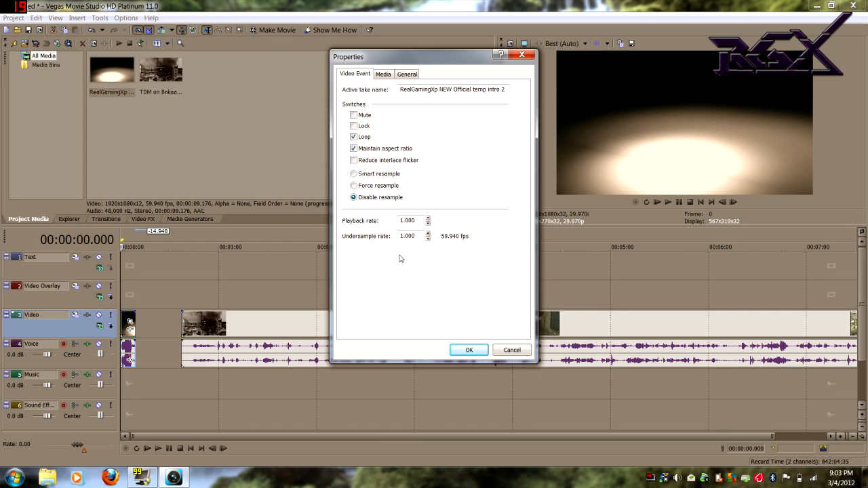
click(461, 350)
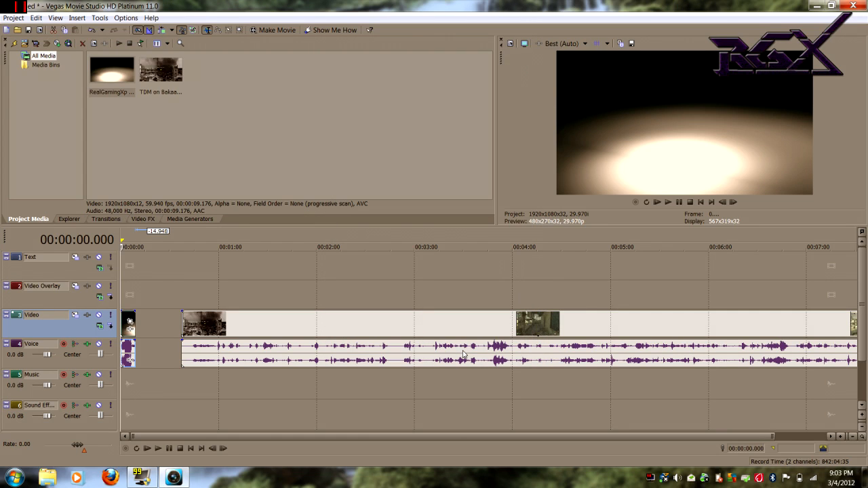
Move the gameplay clip back on the timeline so it starts right where the intro clip ends
drag(305, 329, 255, 320)
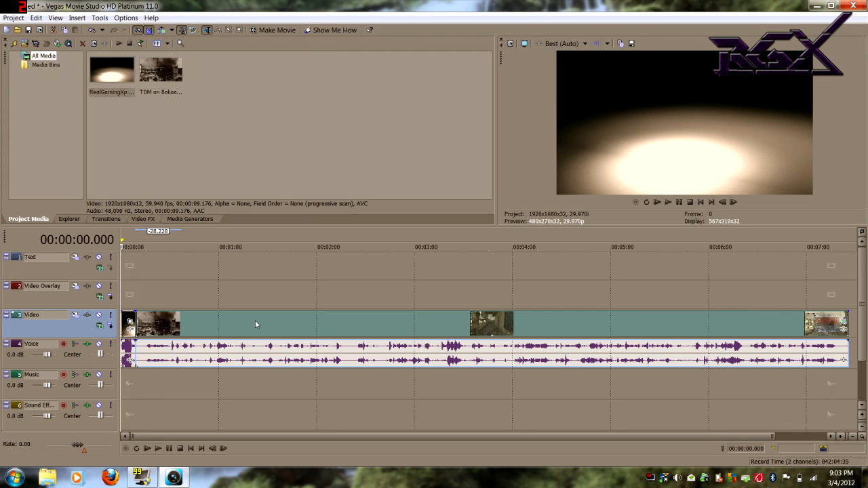
click(188, 316)
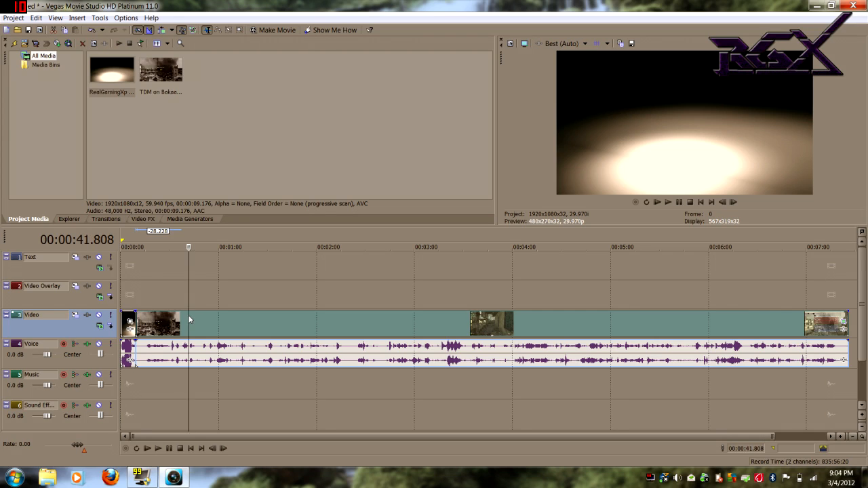
click(125, 321)
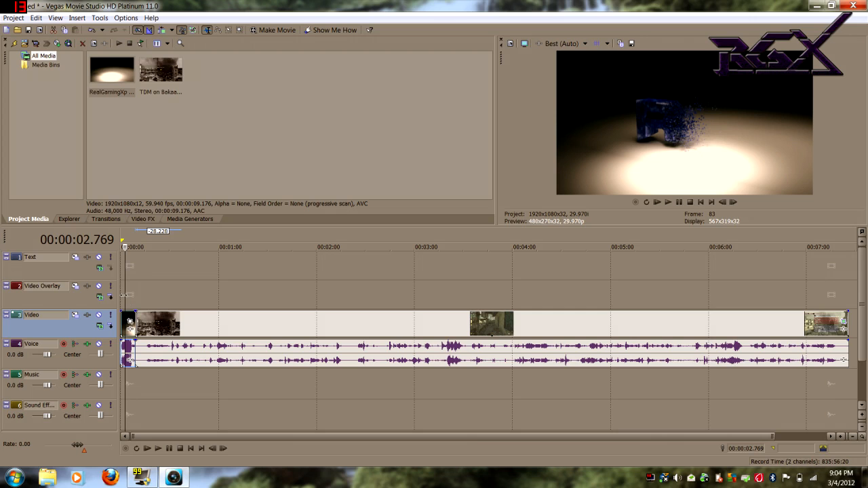
click(124, 295)
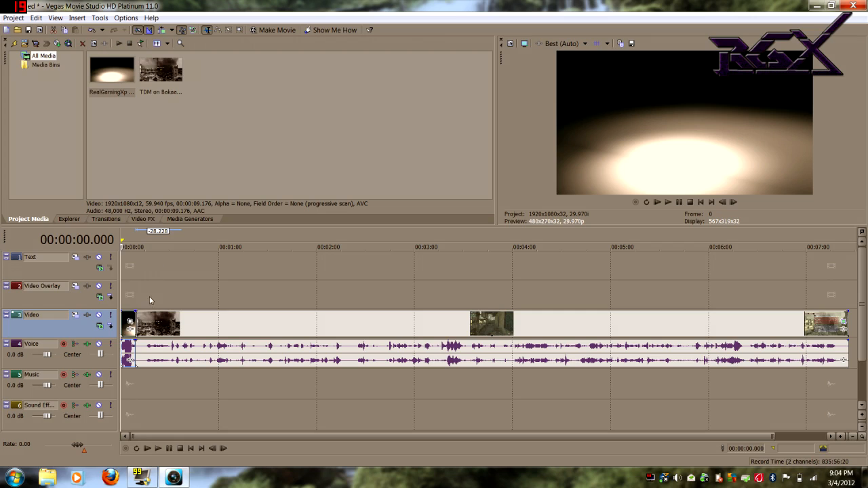
click(200, 328)
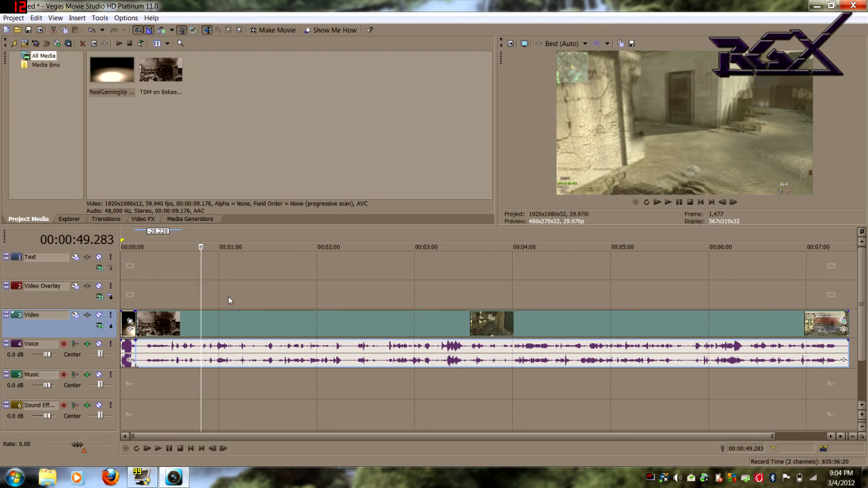
Import the rgx watermarknew image onto the Video Overlay track at 00:00:09.176, where the gameplay clip starts
click(144, 284)
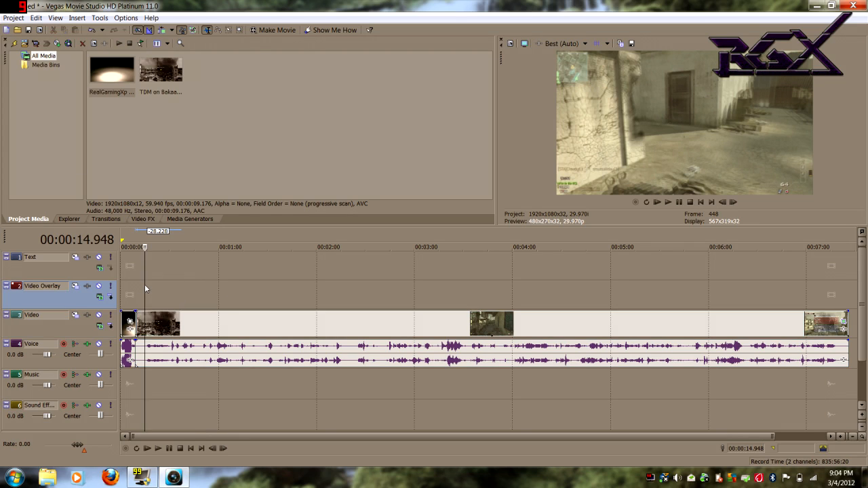
click(139, 288)
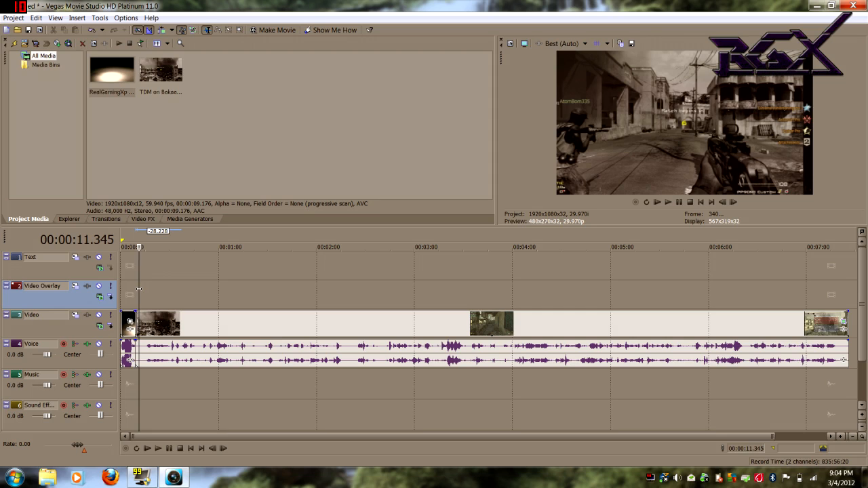
click(136, 288)
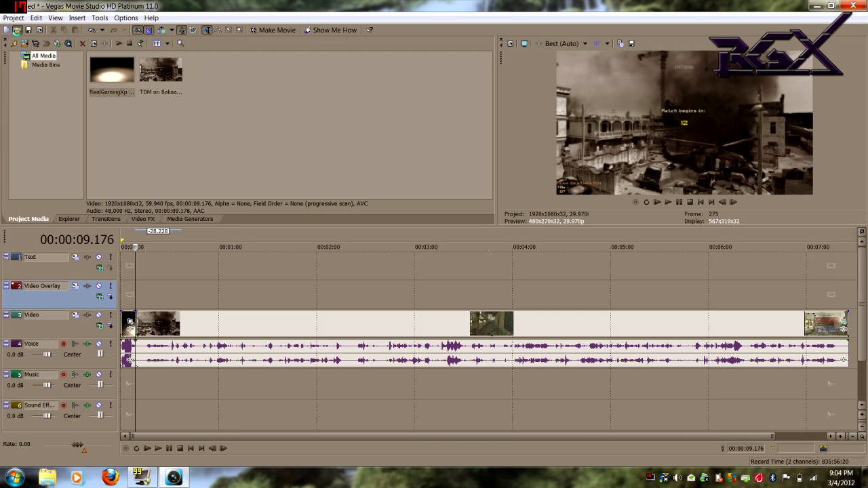
click(18, 31)
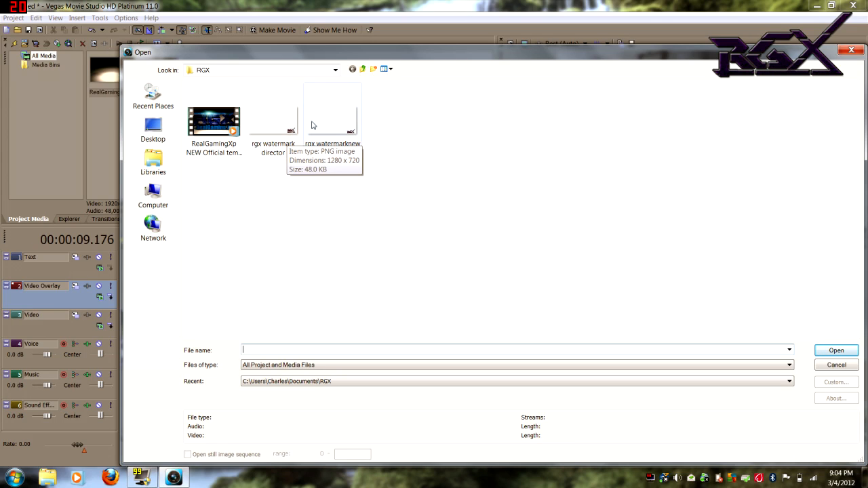
click(331, 122)
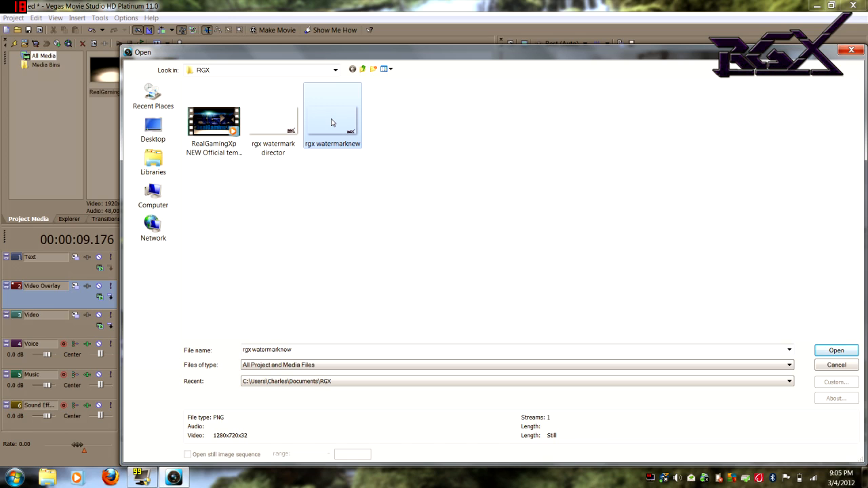
double_click(332, 122)
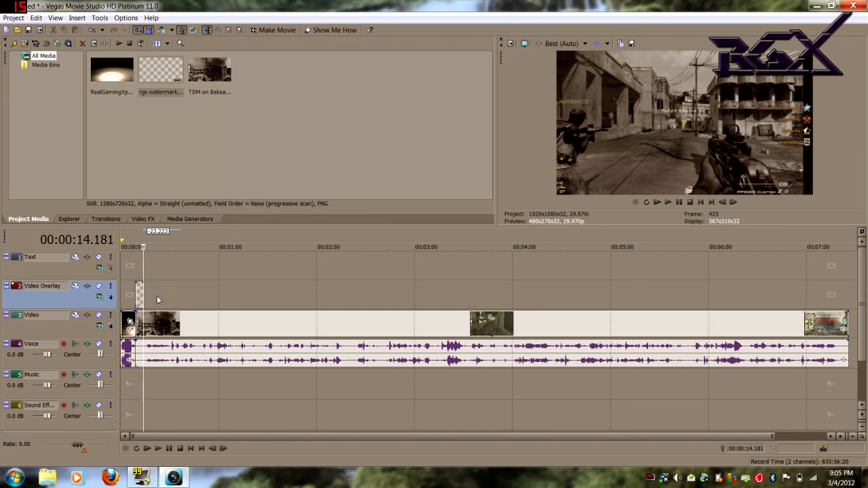
Extend the watermark on the Video Overlay track to the end of the gameplay clip and check it in the preview
click(139, 377)
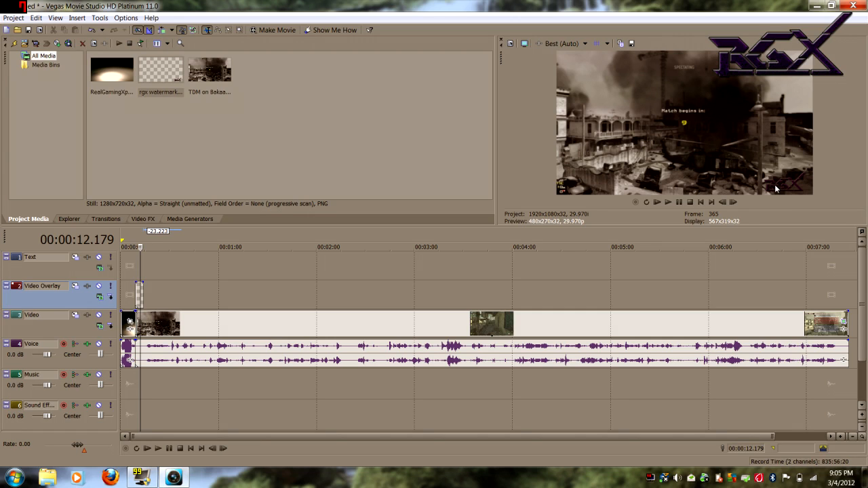
click(156, 296)
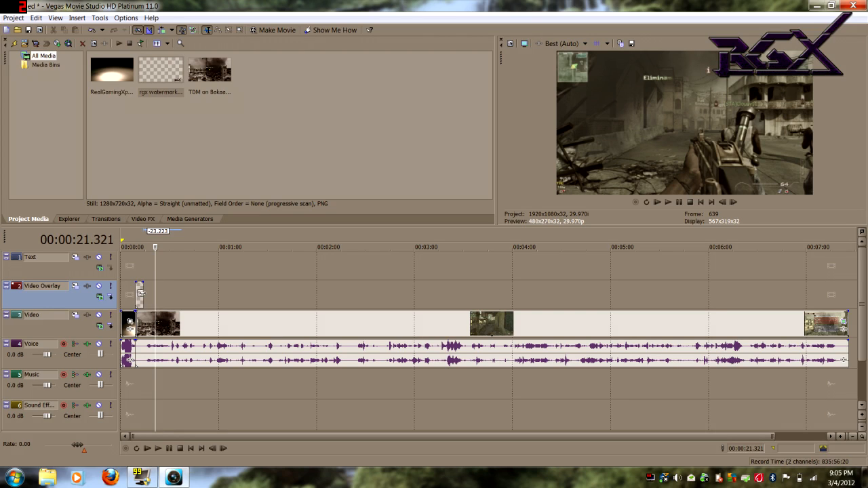
drag(142, 293, 845, 292)
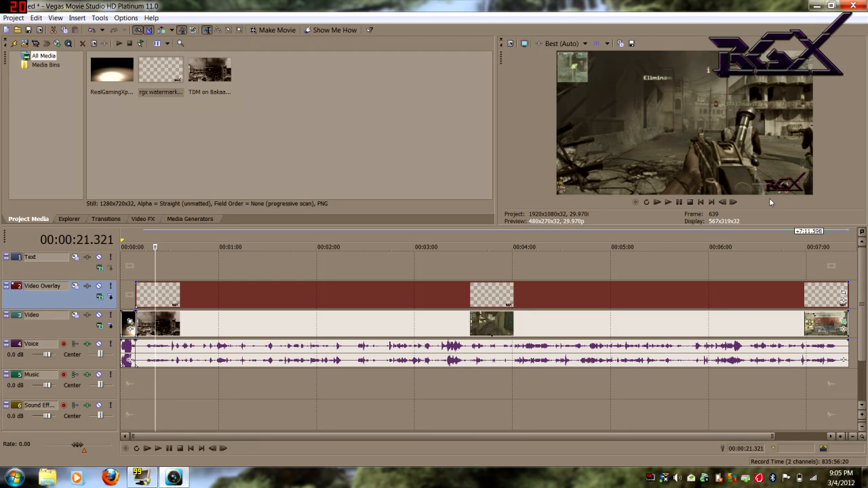
click(162, 291)
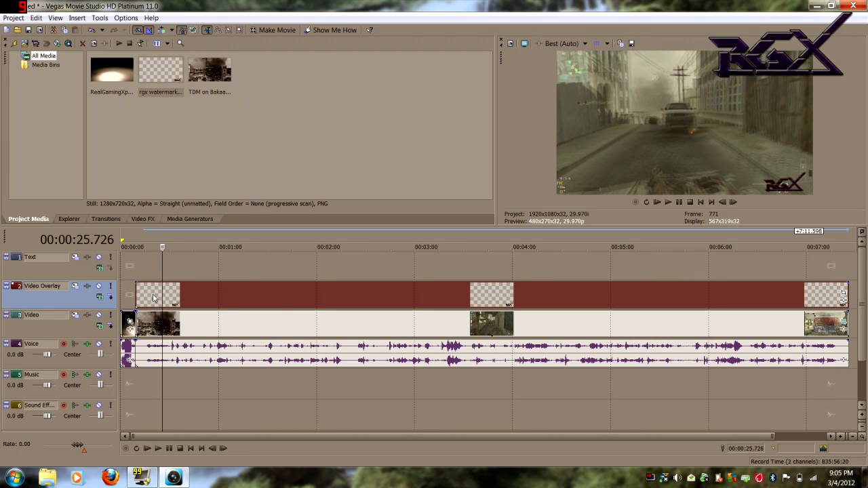
Reposition the watermark in Event Pan/Crop with free movement, shifting the frame to about X Center 614.1 and Y Center 950.9
right_click(155, 299)
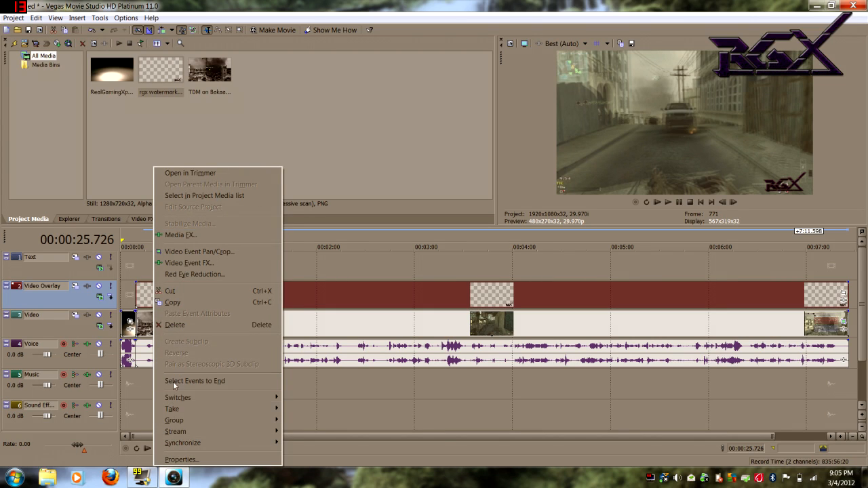
click(202, 253)
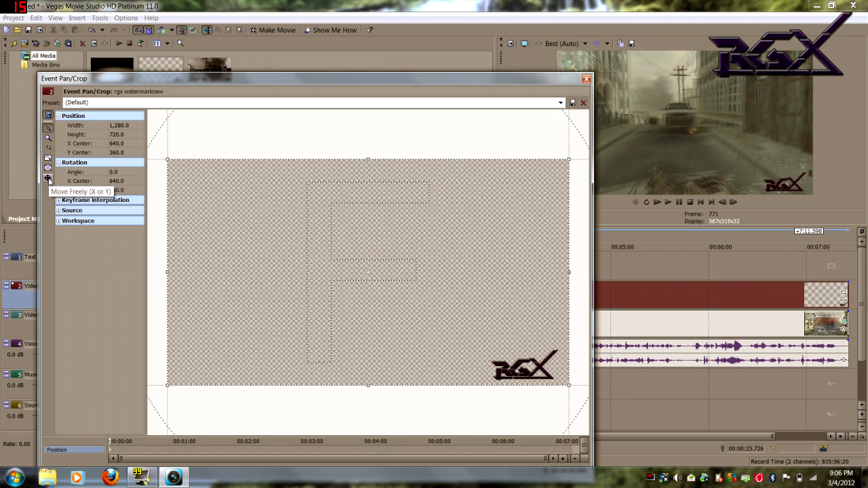
click(48, 178)
click(48, 178)
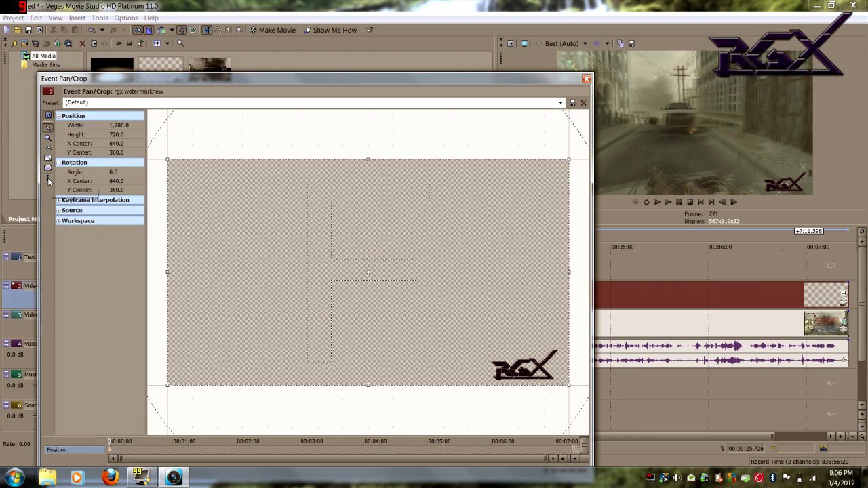
click(48, 179)
drag(524, 318, 524, 485)
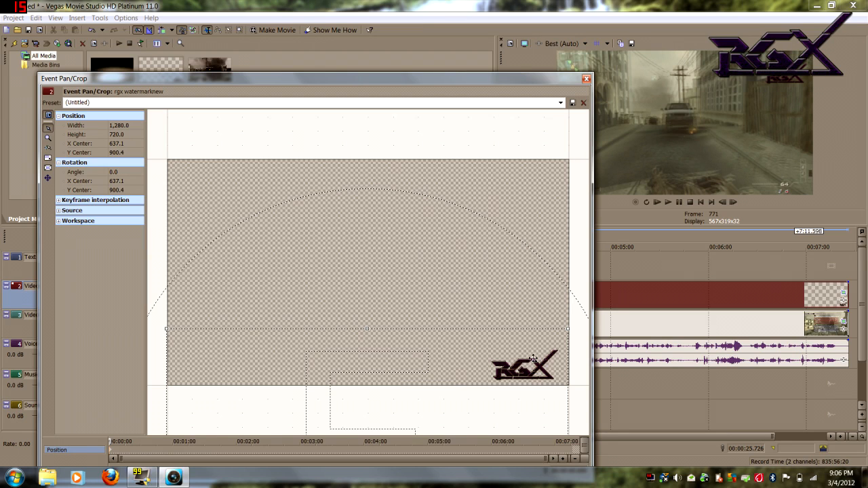
mouse_move(534, 349)
mouse_down()
mouse_move(533, 367)
mouse_move(526, 365)
mouse_up()
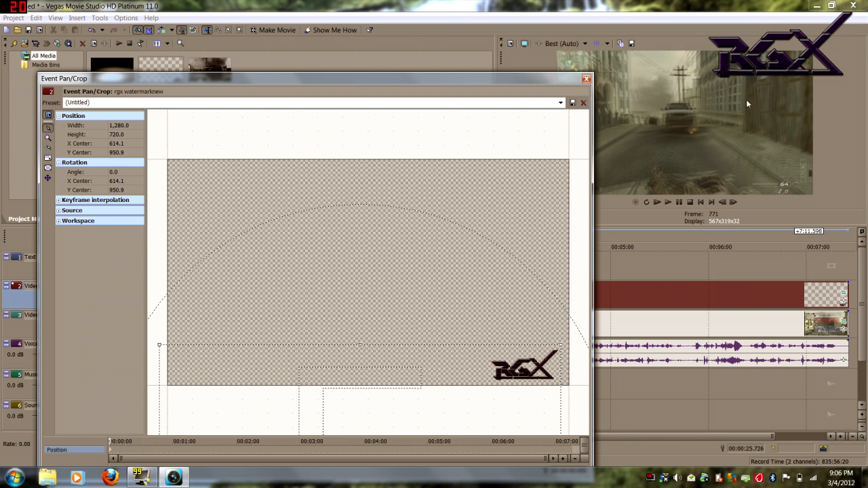
Save the watermark's pan/crop settings as a preset named new watermark and close Event Pan/Crop
click(560, 102)
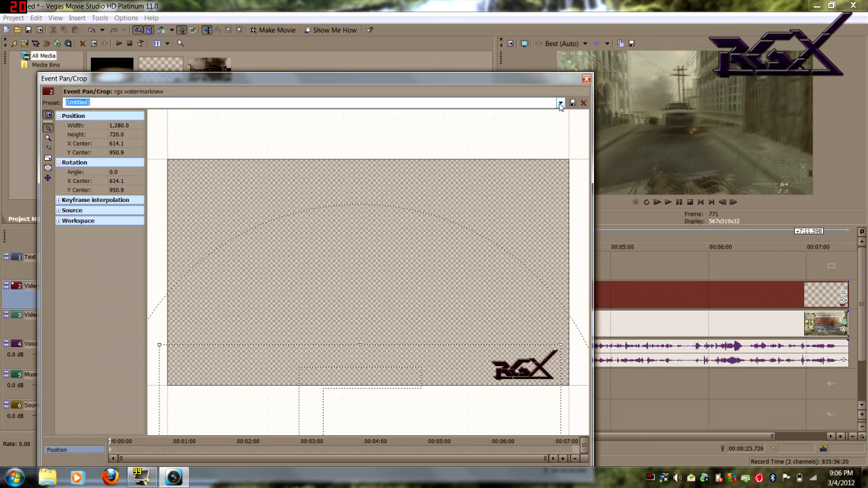
click(286, 107)
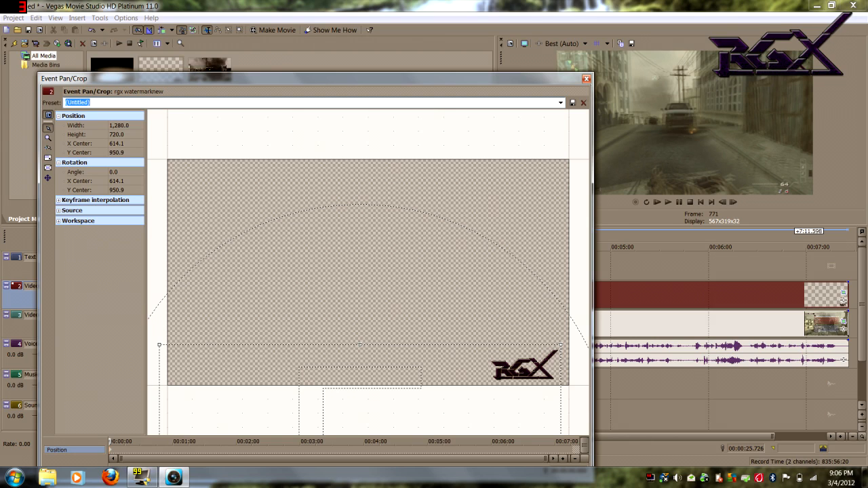
text(new watermark)
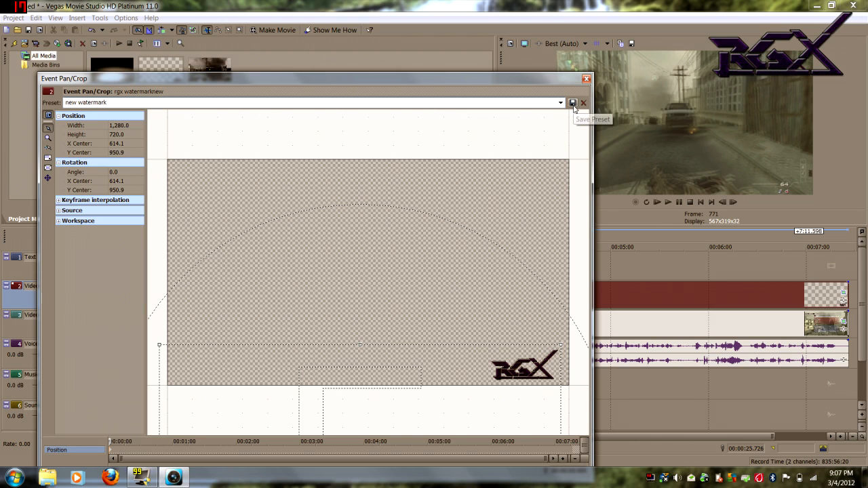
click(587, 80)
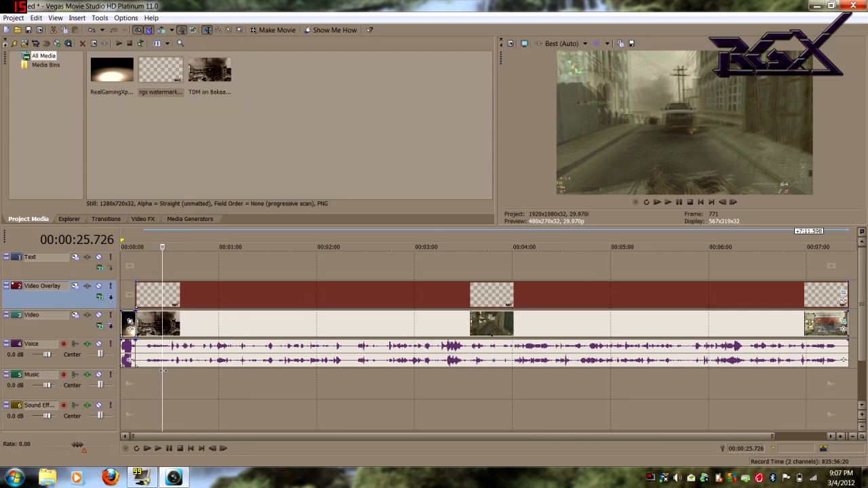
Choose Disable resample in the watermark's video event properties, keeping Maintain aspect ratio on
drag(170, 379, 148, 367)
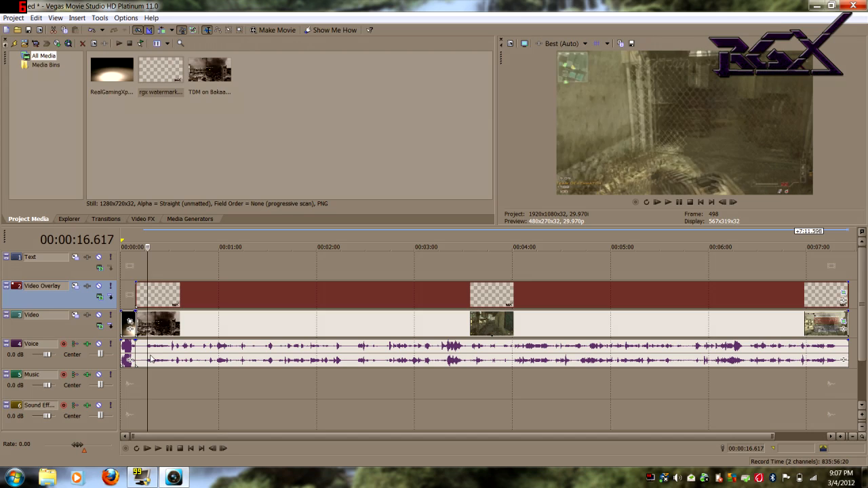
right_click(166, 300)
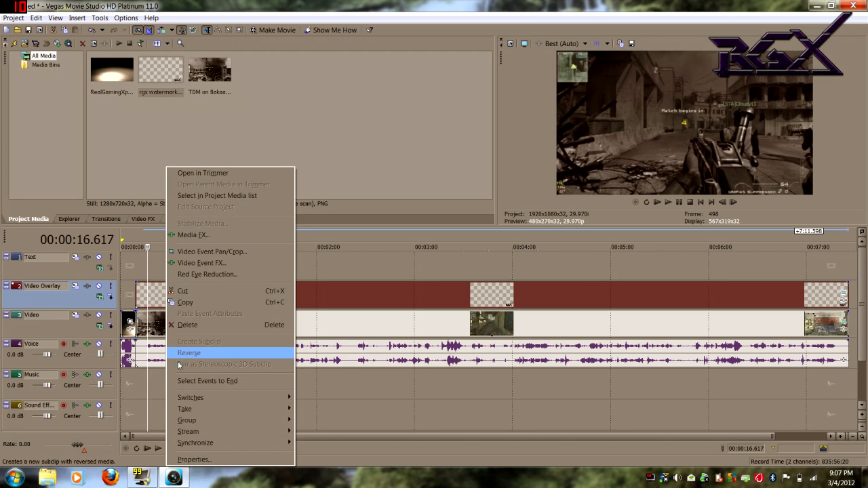
click(193, 459)
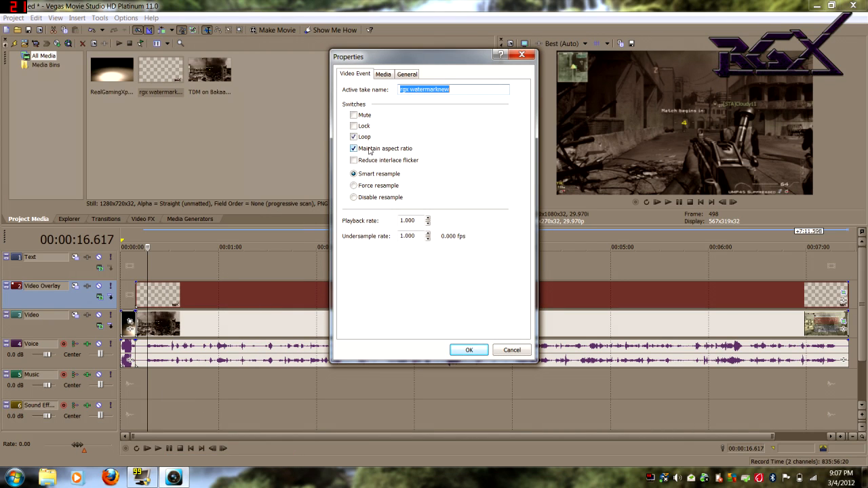
click(353, 149)
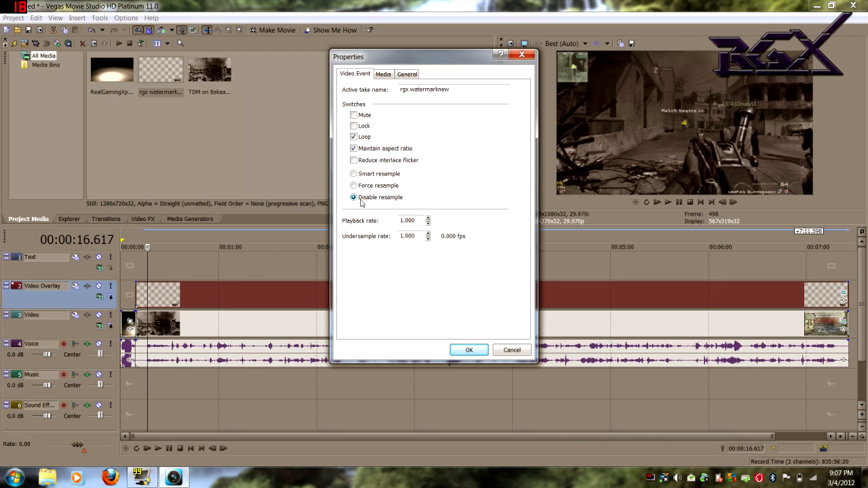
click(467, 349)
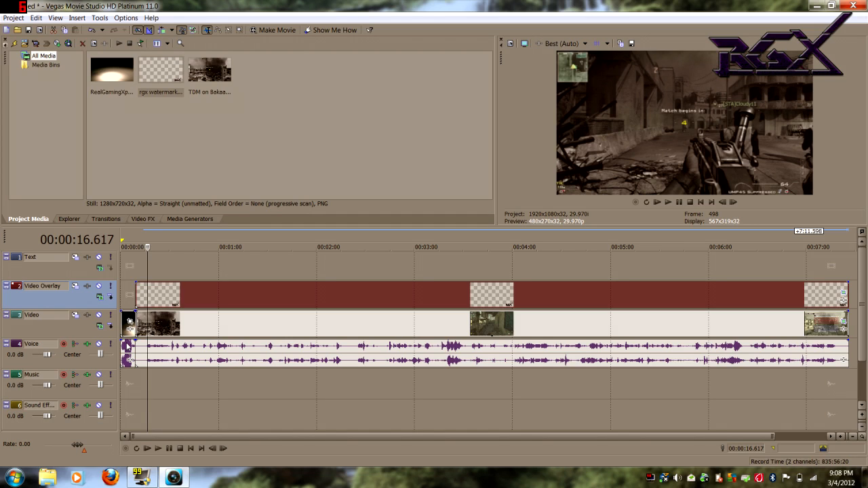
Move the intro clip's audio from the Voice track down to the start of the Music track
click(127, 359)
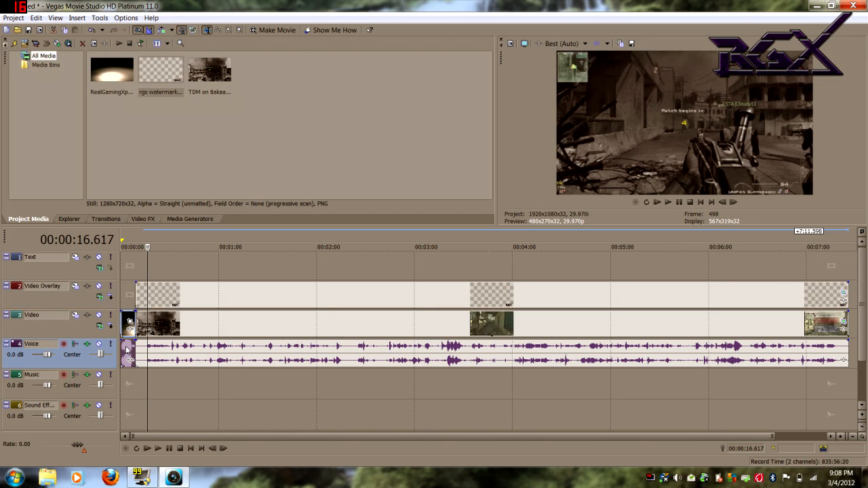
drag(127, 359, 127, 377)
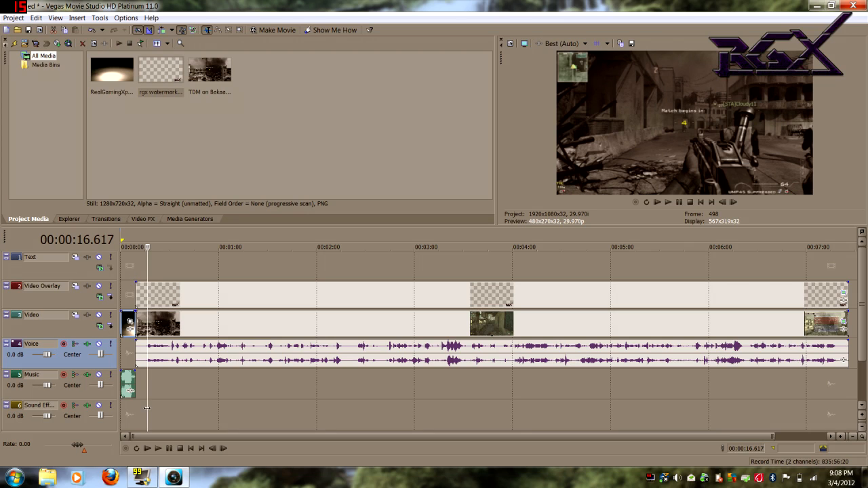
drag(146, 402, 137, 402)
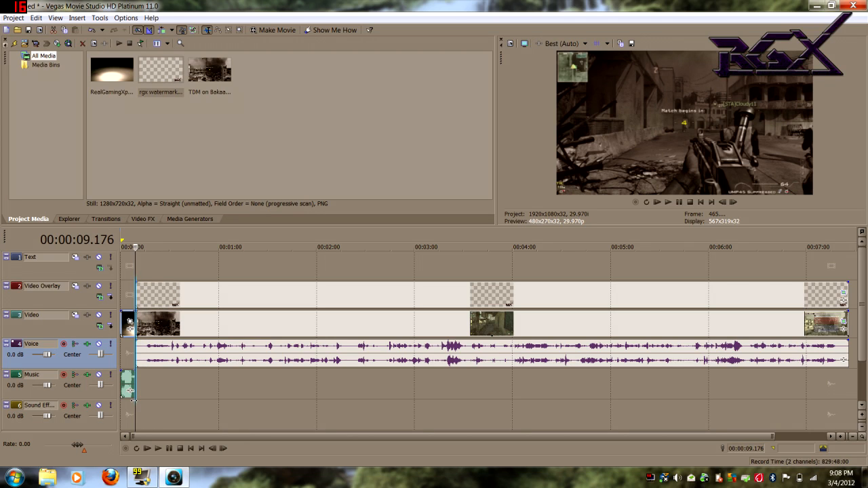
click(19, 31)
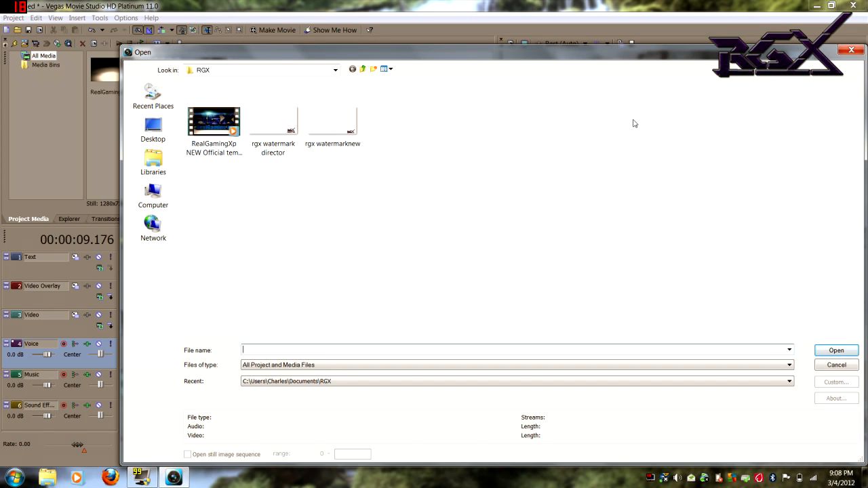
click(850, 50)
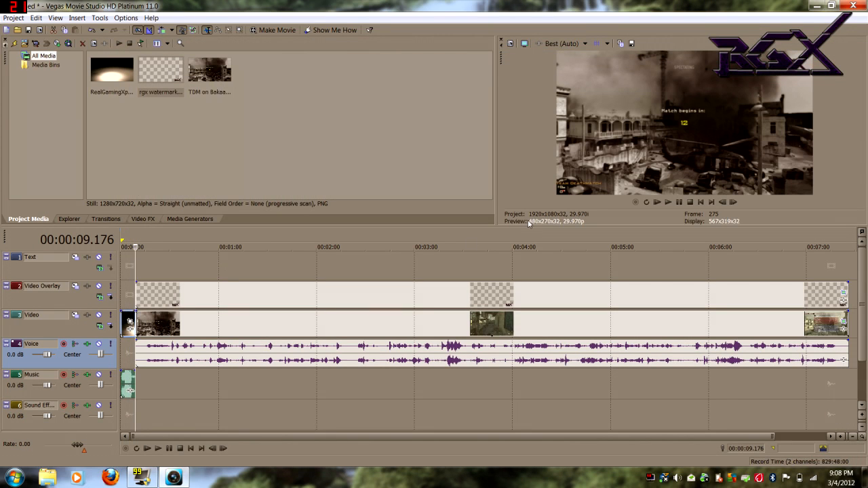
click(131, 409)
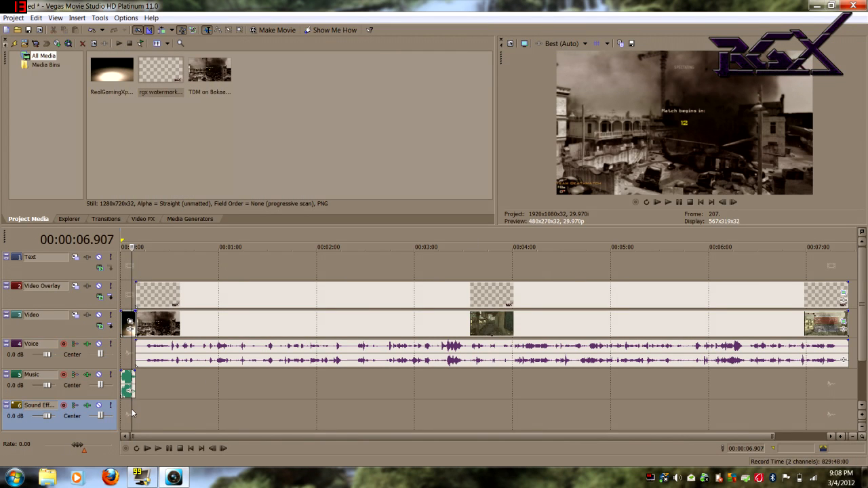
click(136, 408)
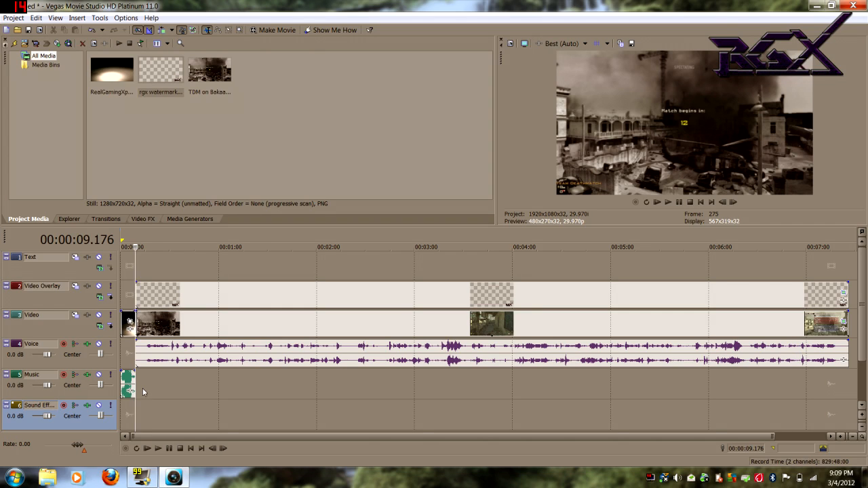
click(143, 392)
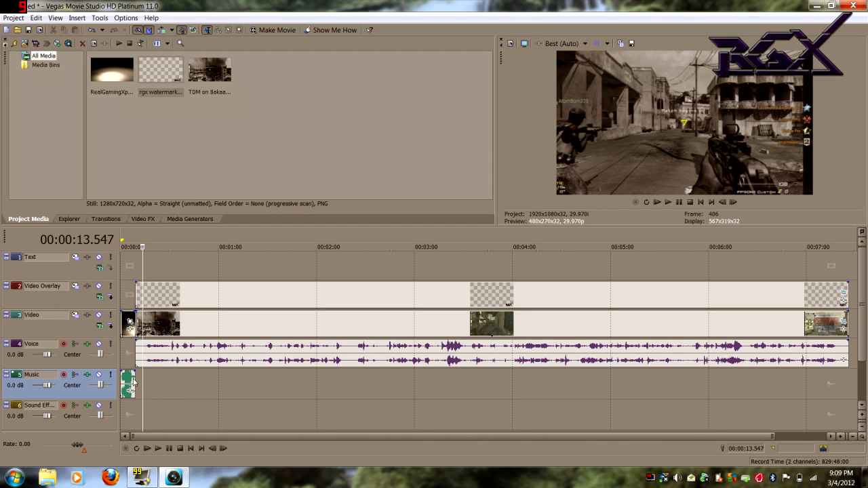
click(150, 382)
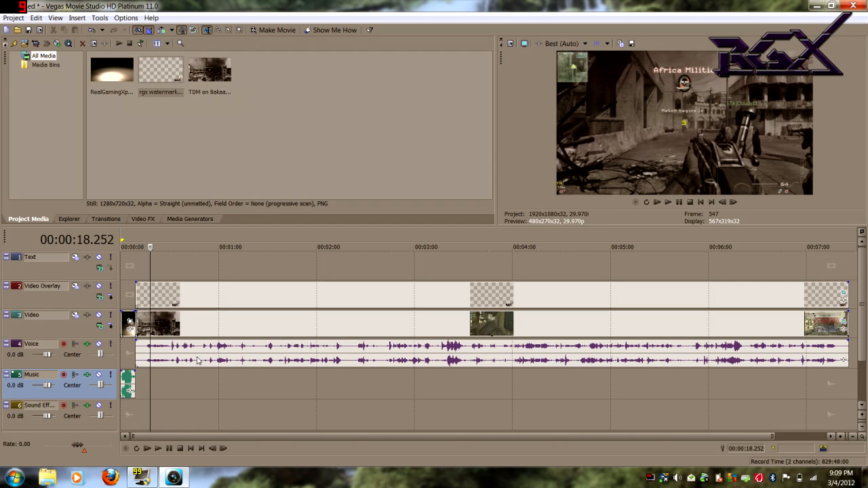
click(159, 386)
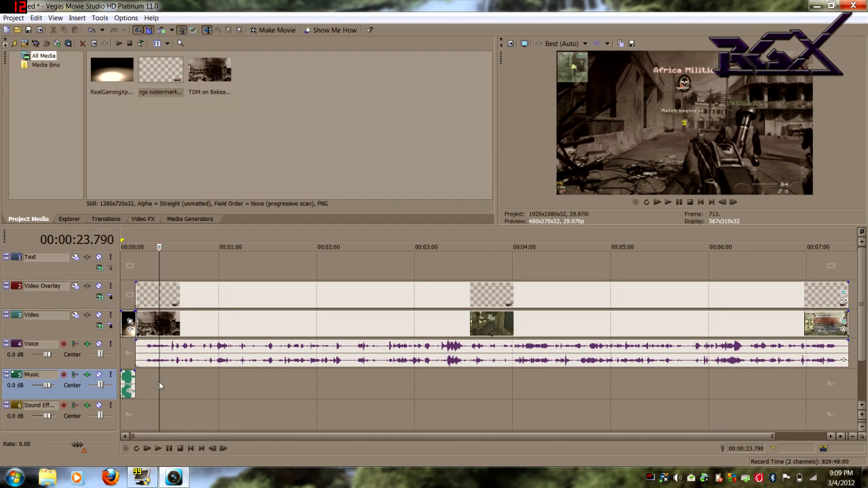
click(147, 386)
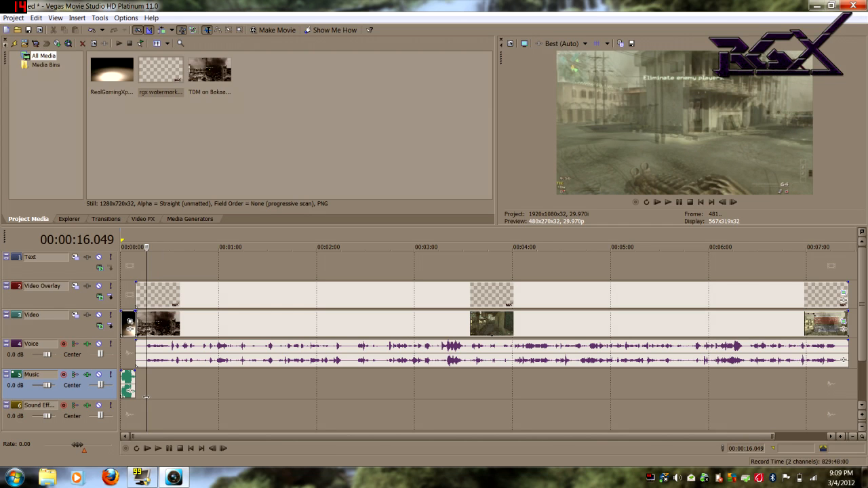
double_click(158, 385)
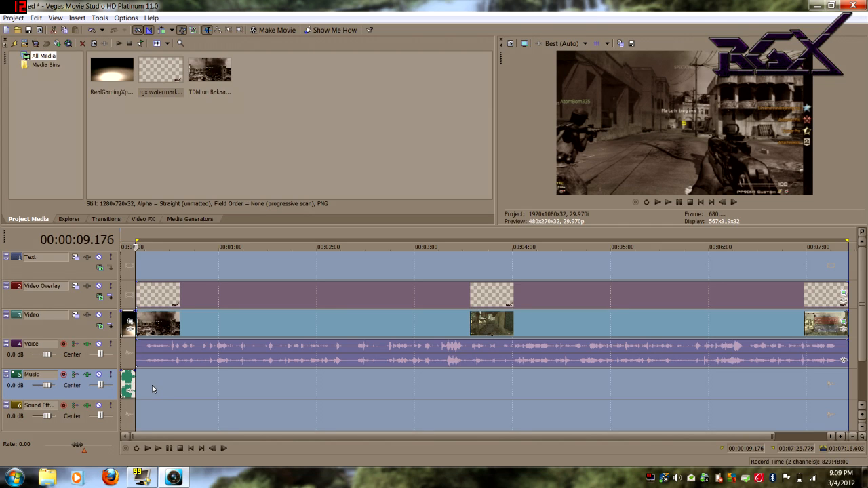
click(152, 385)
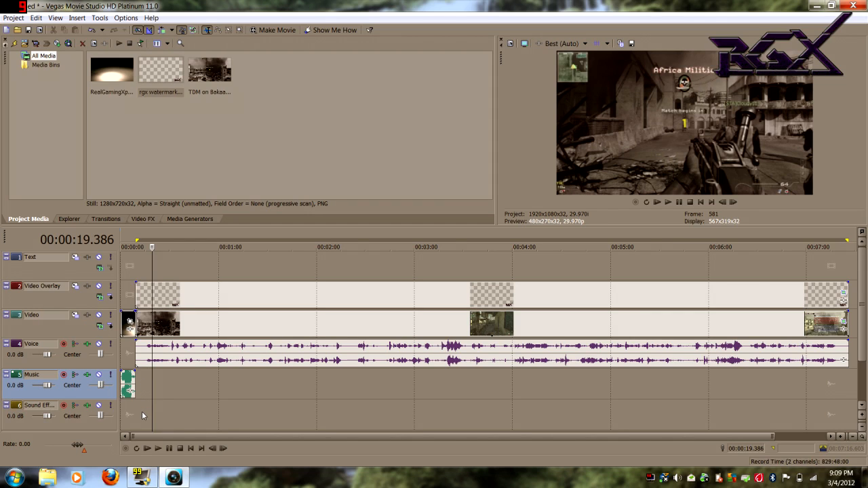
click(141, 415)
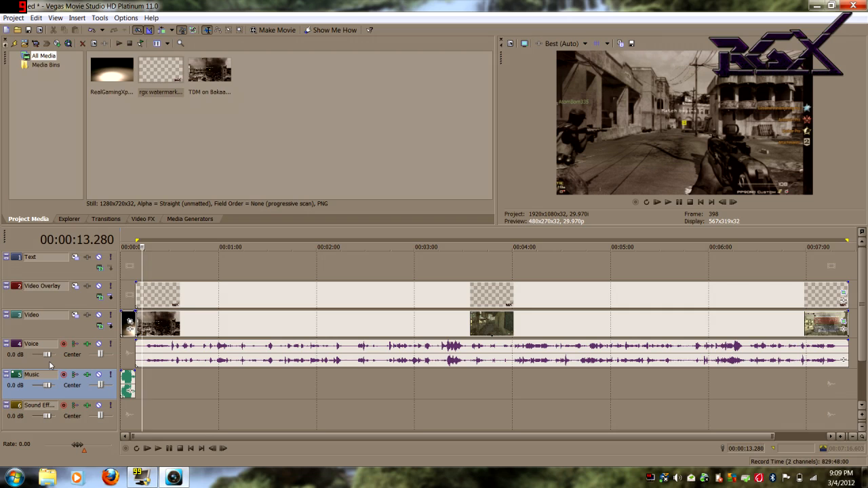
Play the project from the start while setting the Music track volume to -13.1 dB and the Voice track volume to 1.9 dB
click(123, 427)
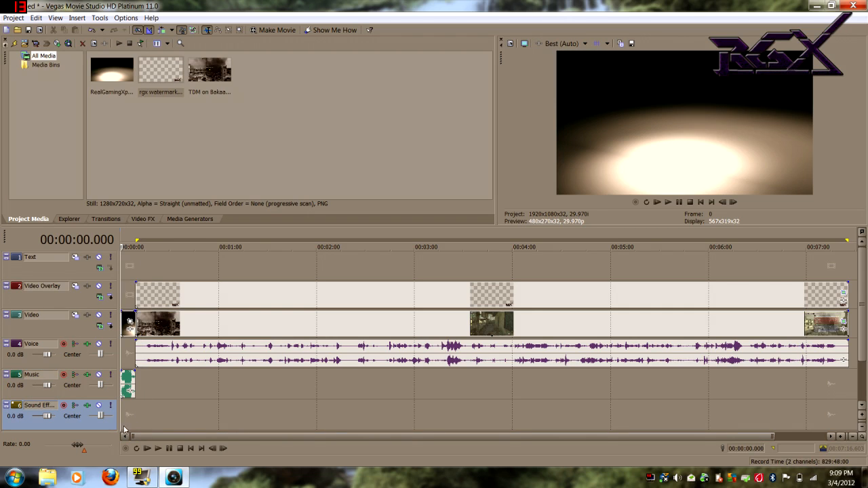
click(158, 449)
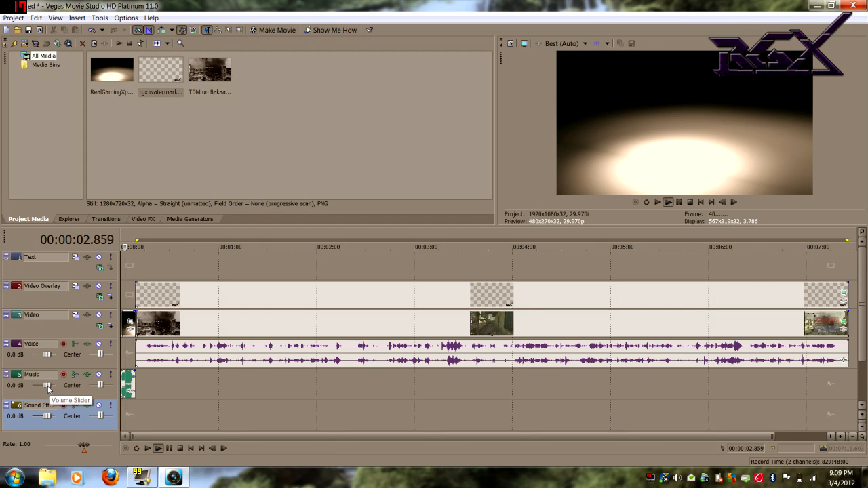
drag(46, 386, 38, 386)
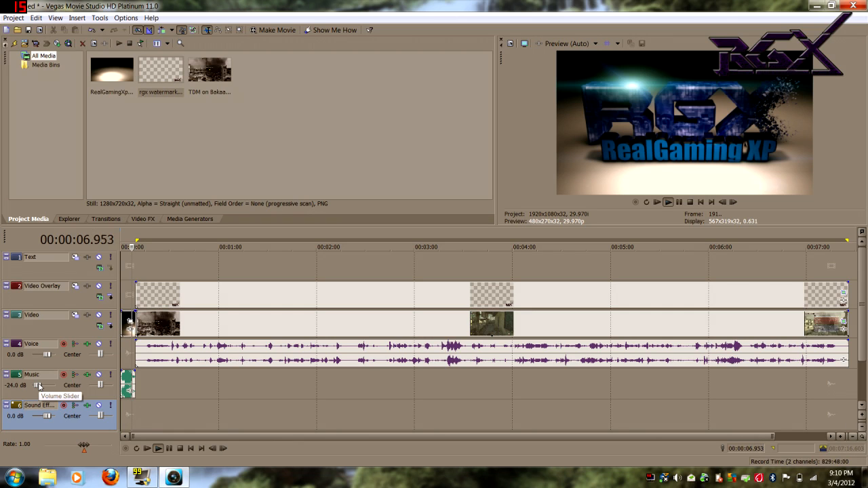
drag(38, 386, 40, 386)
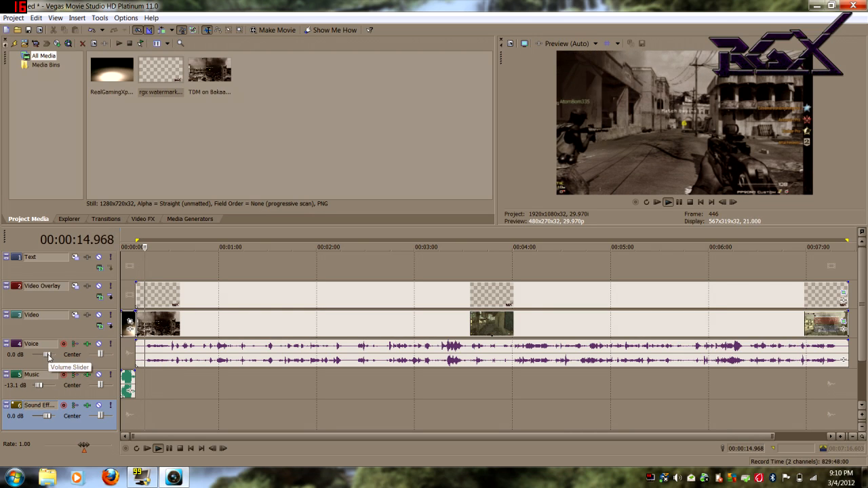
drag(48, 358, 49, 357)
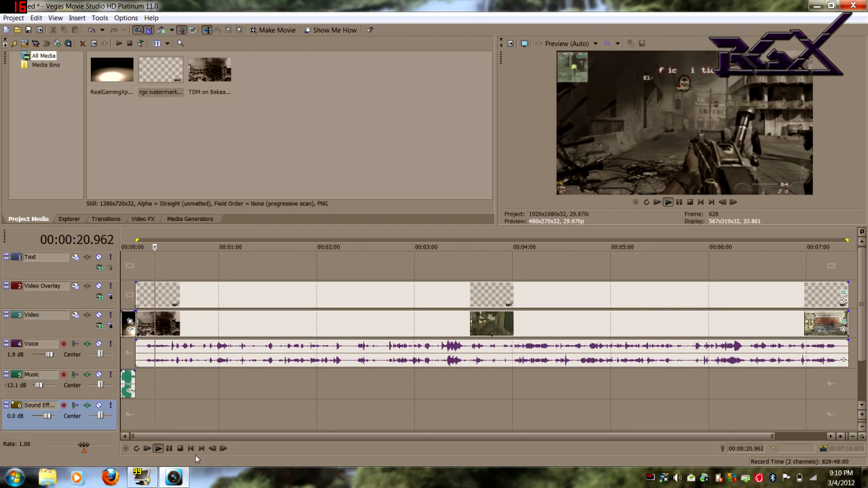
click(170, 448)
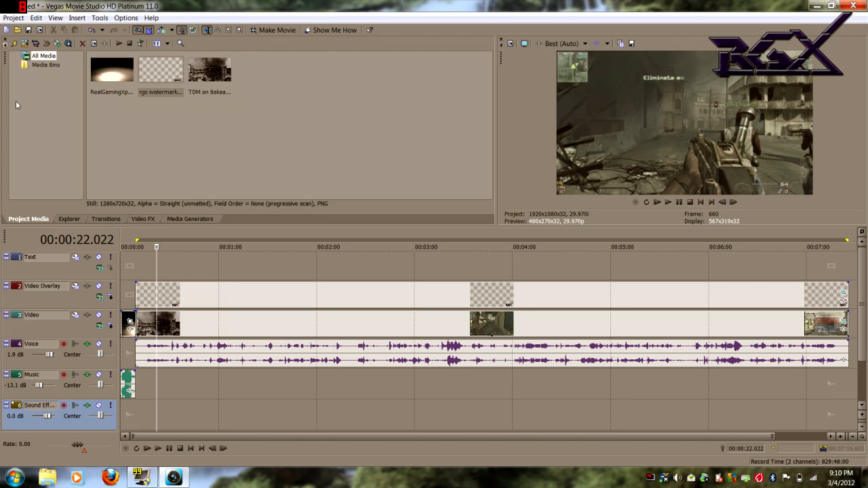
Open the Render As settings and choose the Internet 1280x720-30p template as the output format
click(13, 19)
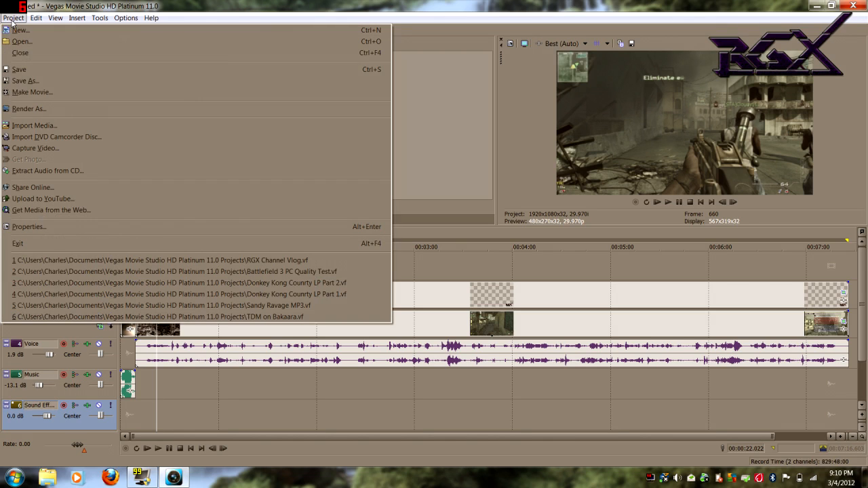
click(30, 110)
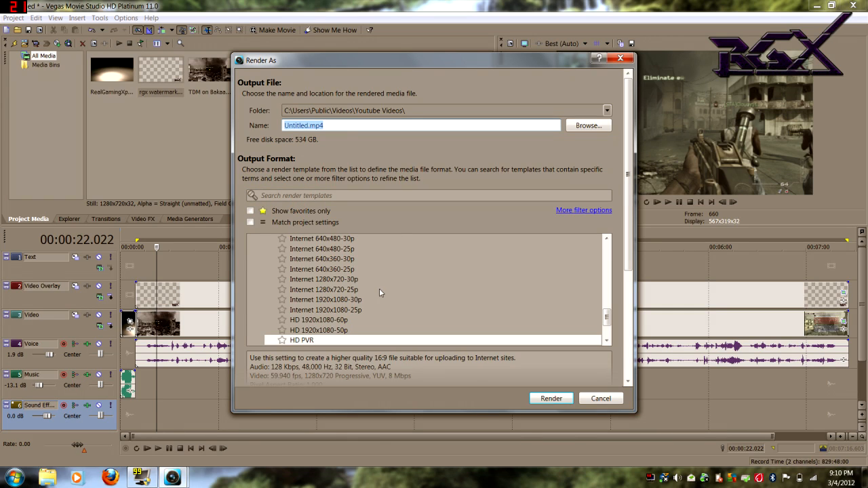
click(344, 279)
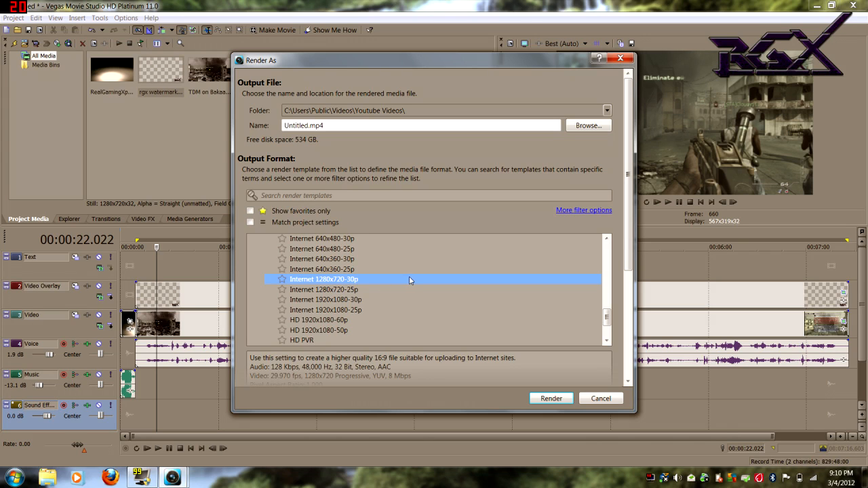
scroll(303, 312, down, 3)
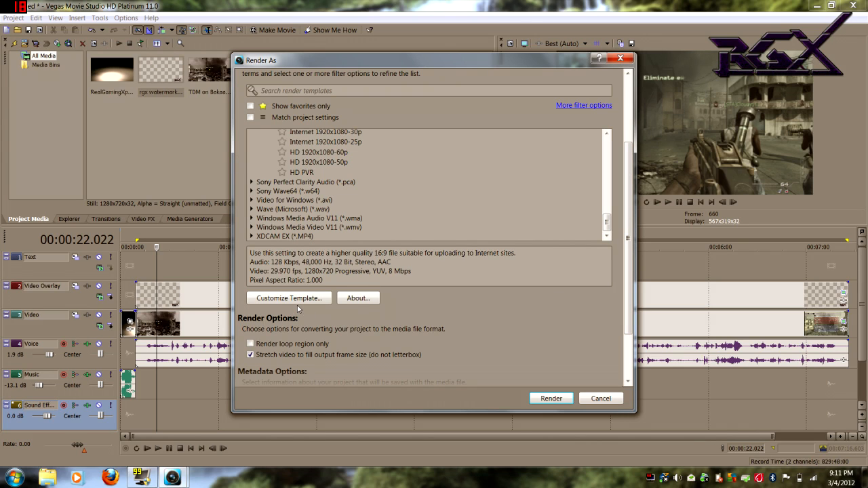
click(339, 134)
click(606, 134)
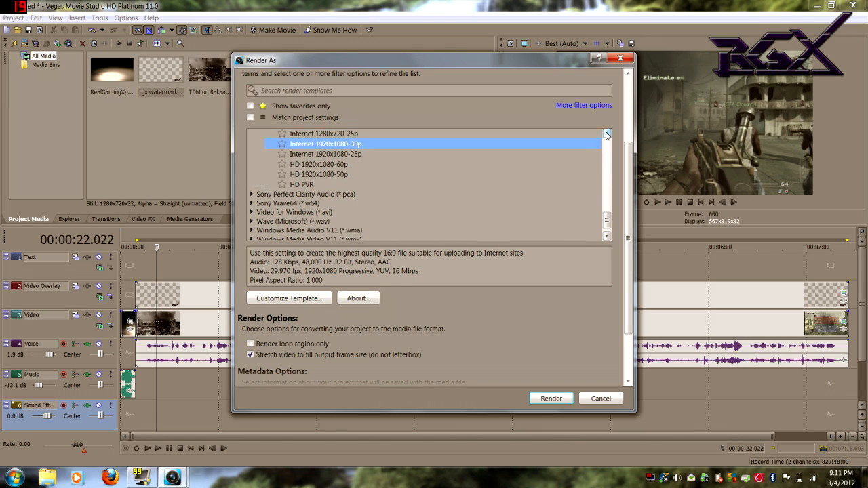
click(607, 133)
click(349, 142)
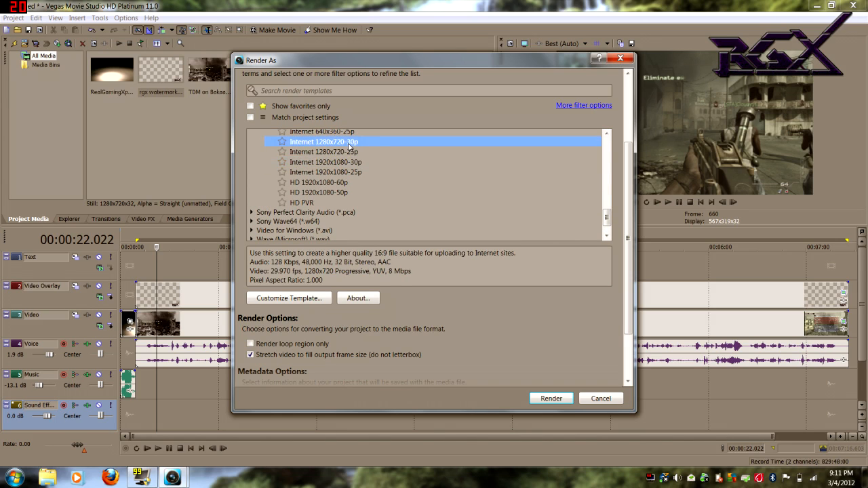
Customize the Internet 1280x720-30p template and rename it Render
click(280, 301)
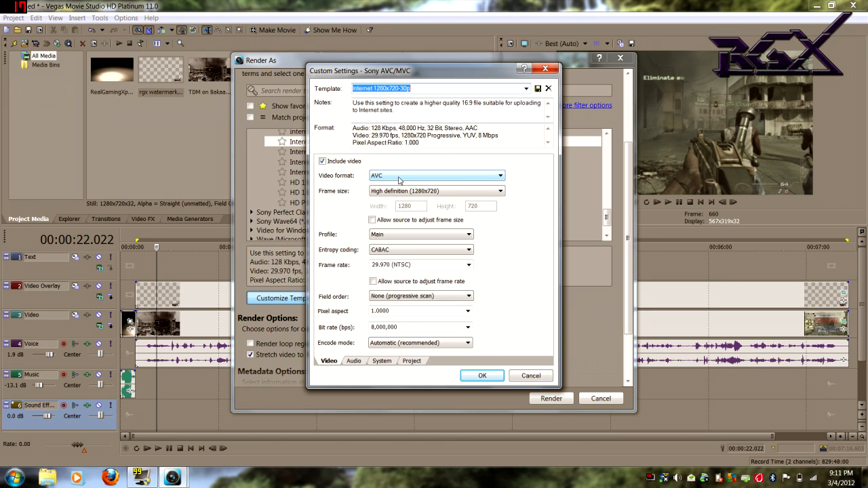
click(411, 88)
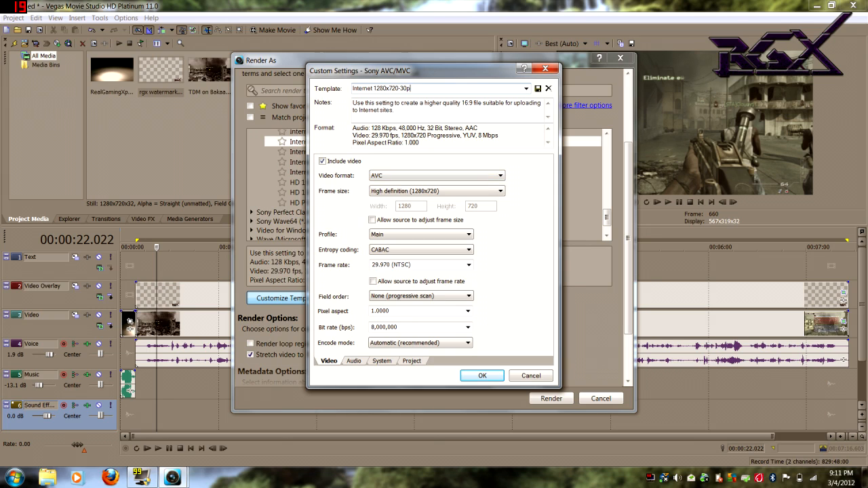
key(BackSpace)
key(BackSpace)
key(BackSpace)
key(BackSpace)
key(BackSpace)
key(BackSpace)
key(BackSpace)
key(BackSpace)
key(BackSpace)
key(BackSpace)
key(BackSpace)
key(BackSpace)
key(BackSpace)
key(BackSpace)
key(BackSpace)
key(BackSpace)
key(BackSpace)
key(BackSpace)
key(BackSpace)
key(BackSpace)
text(Re)
Set the template's frame rate to 59.940 (Double NTSC), keeping the field order at None (progressive scan)
click(469, 265)
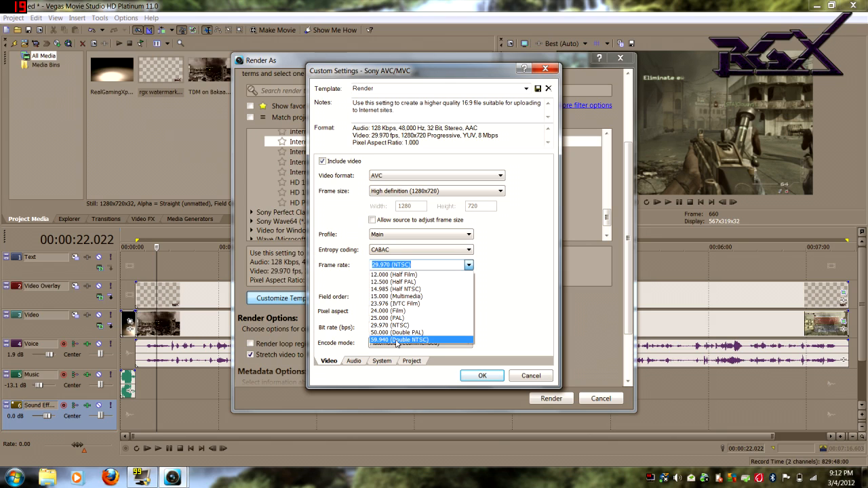
click(397, 340)
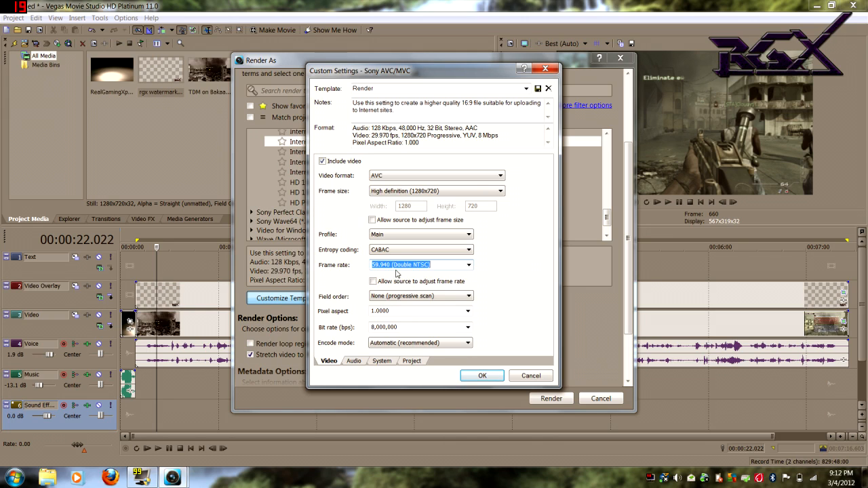
click(402, 296)
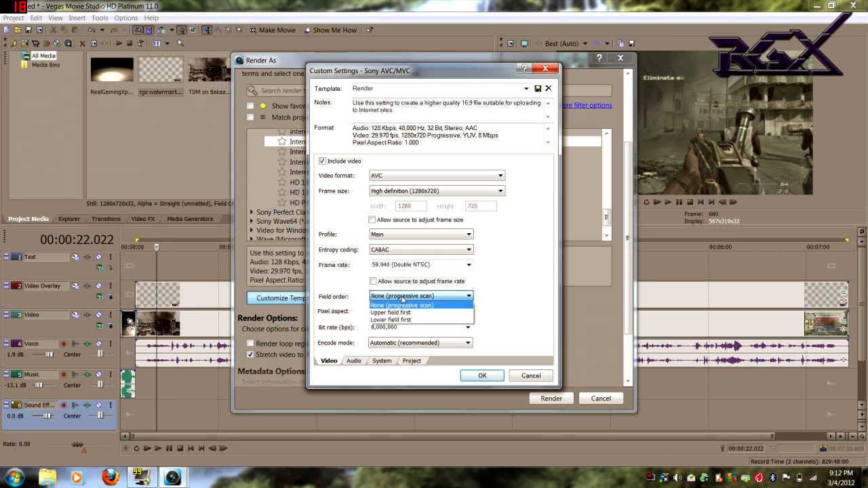
click(402, 297)
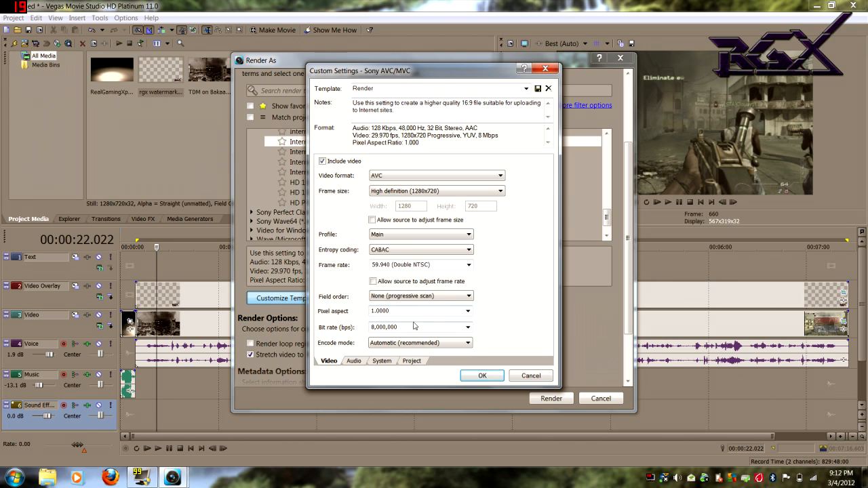
Review the template's audio and system settings, set its video rendering quality to Best and accept the custom settings
click(353, 360)
click(381, 360)
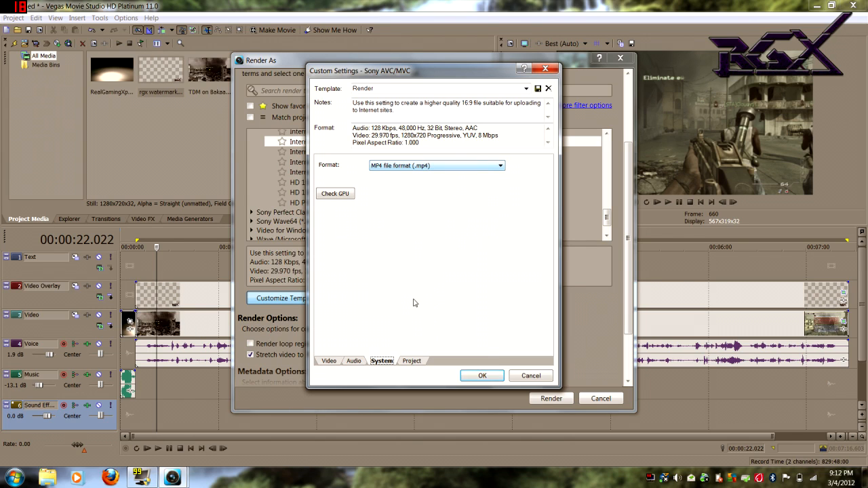
click(411, 361)
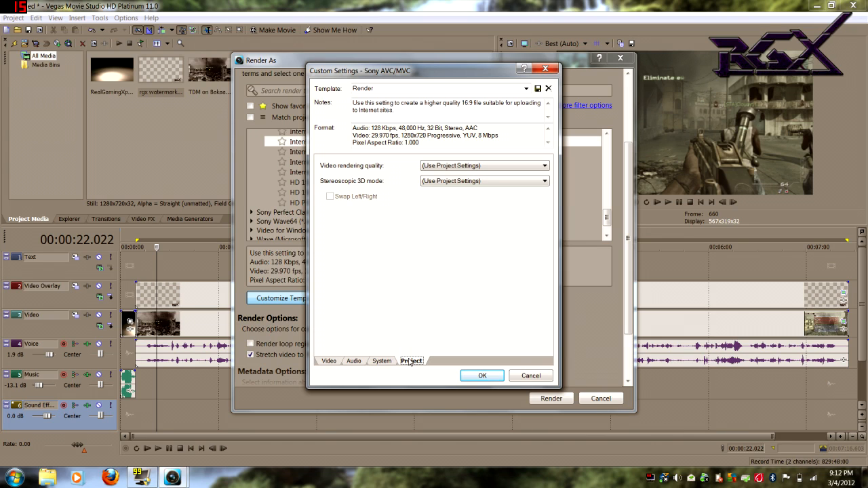
click(501, 167)
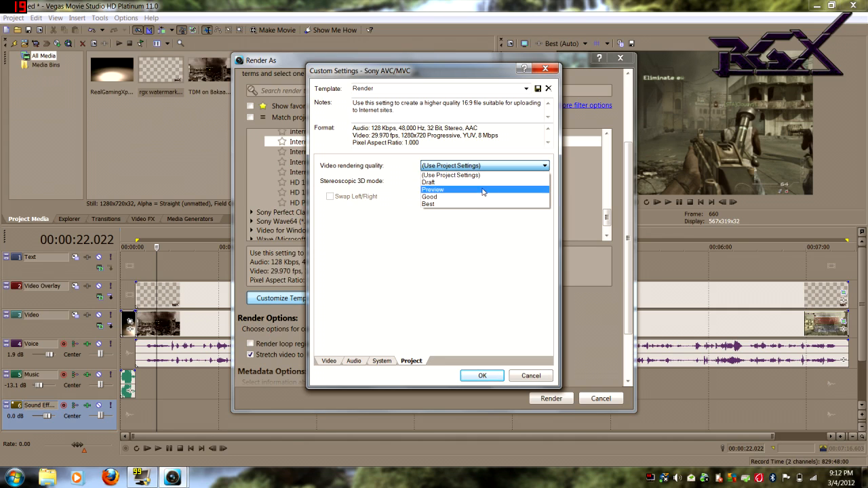
click(476, 205)
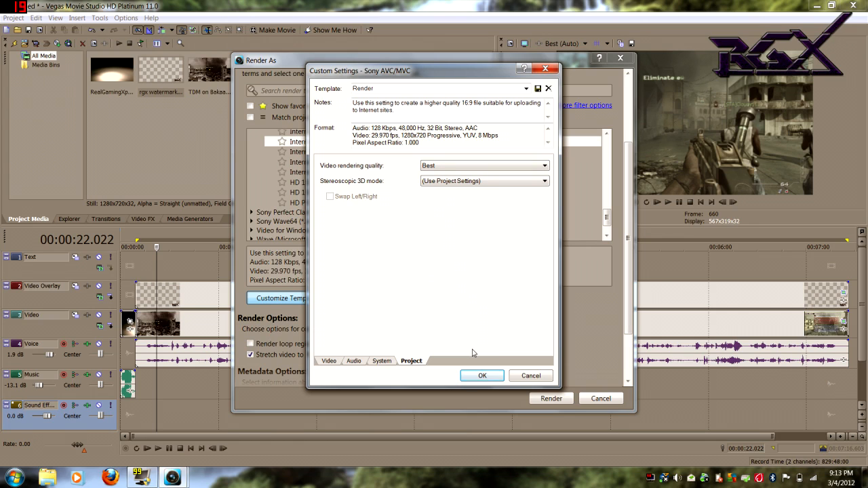
click(482, 375)
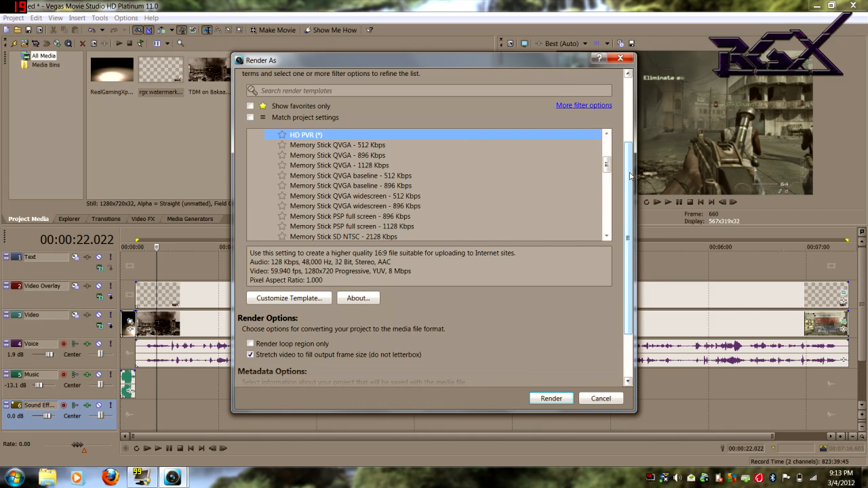
Name the rendered output file Test
drag(629, 176, 630, 133)
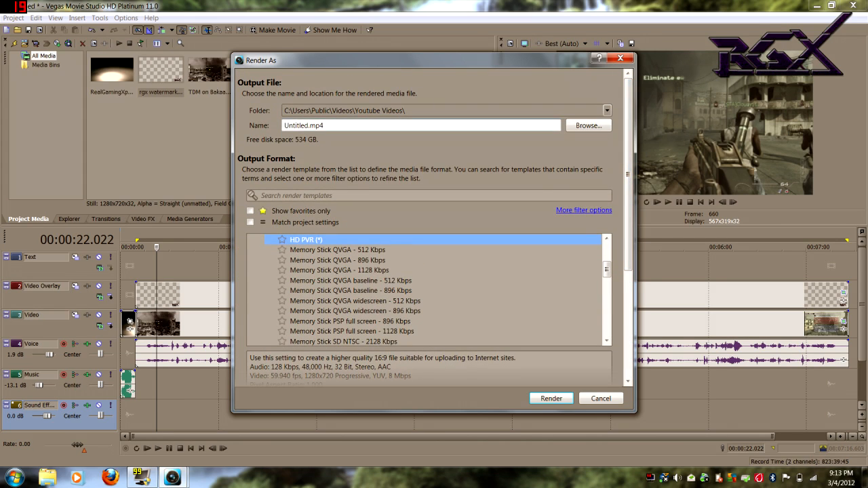
click(323, 125)
key(BackSpace)
key(BackSpace)
key(BackSpace)
key(BackSpace)
key(BackSpace)
key(BackSpace)
key(BackSpace)
key(BackSpace)
key(BackSpace)
key(BackSpace)
key(BackSpace)
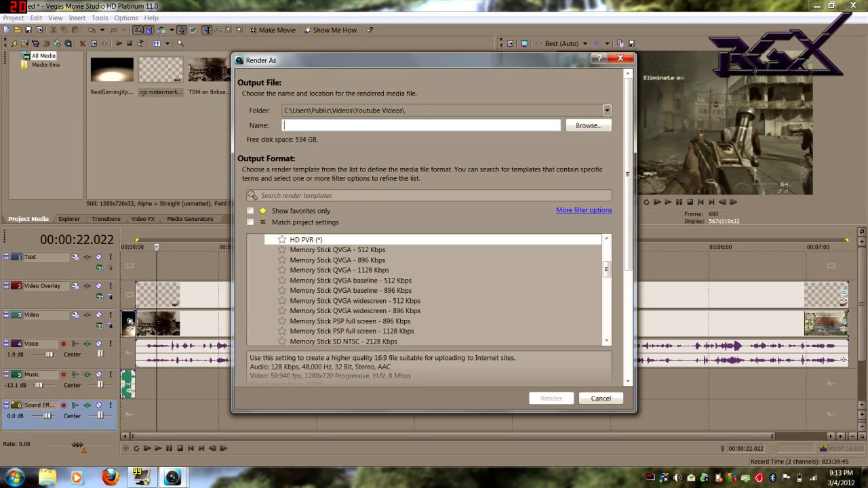
text(Test)
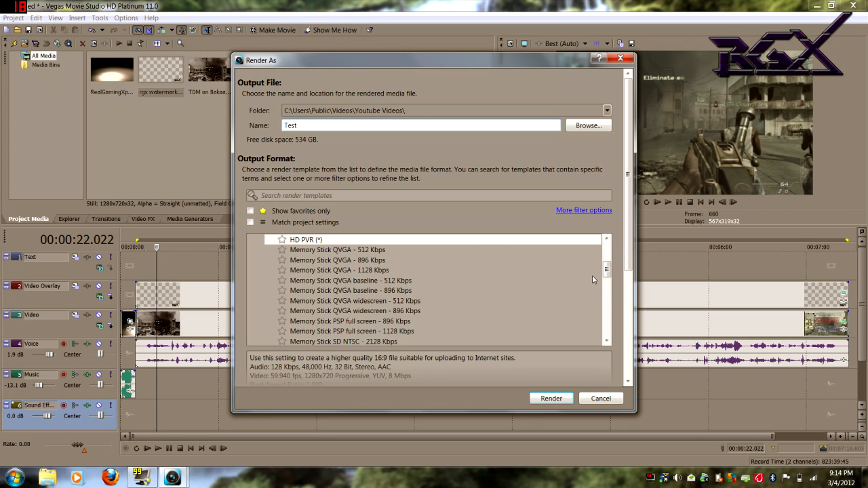
Select the render template in the output format list and start rendering the Test video
drag(607, 273, 604, 330)
click(302, 278)
click(550, 398)
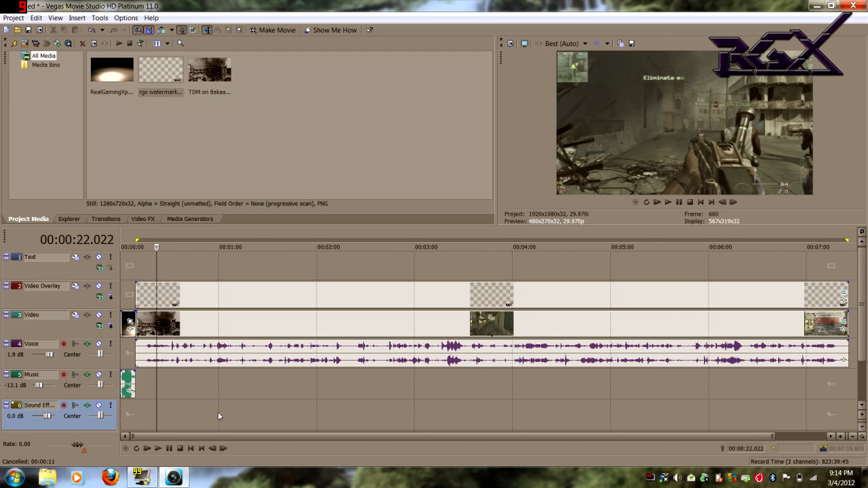
key(XF86AudioLowerVolume)
key(XF86AudioRaiseVolume)
key(XF86AudioRaiseVolume)
key(XF86AudioLowerVolume)
key(XF86AudioLowerVolume)
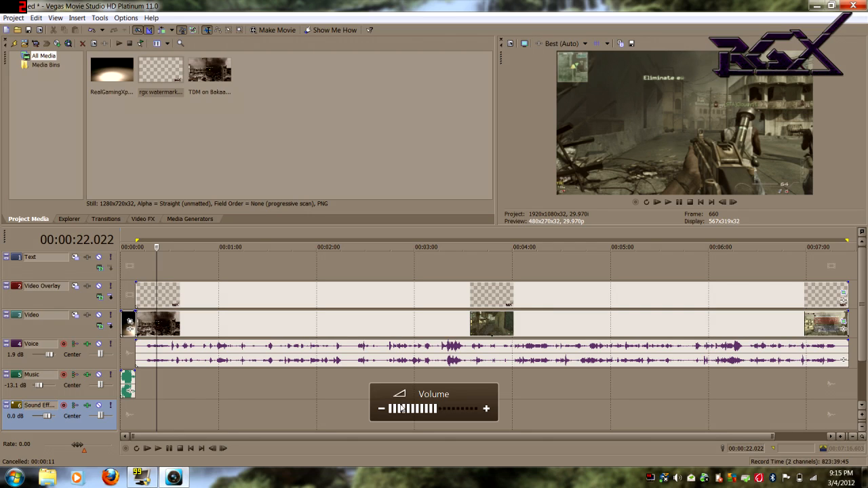